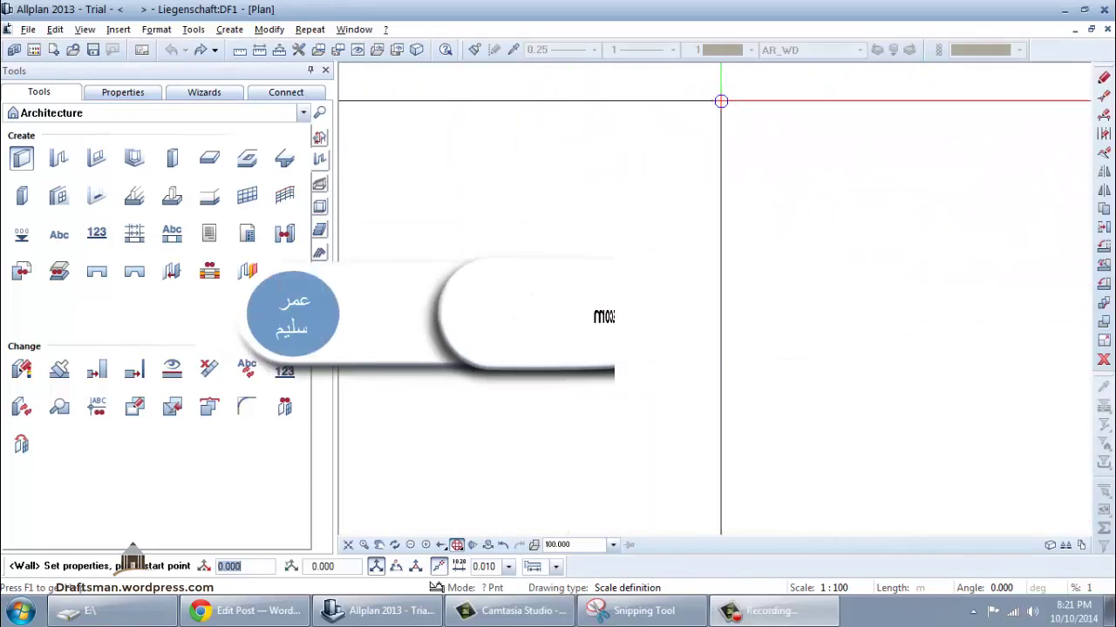
Start the Wall tool from the Architecture palette and bring up its wall properties
{"action": "left_click", "coordinate": [73, 114]}
{"action": "left_click", "coordinate": [87, 164]}
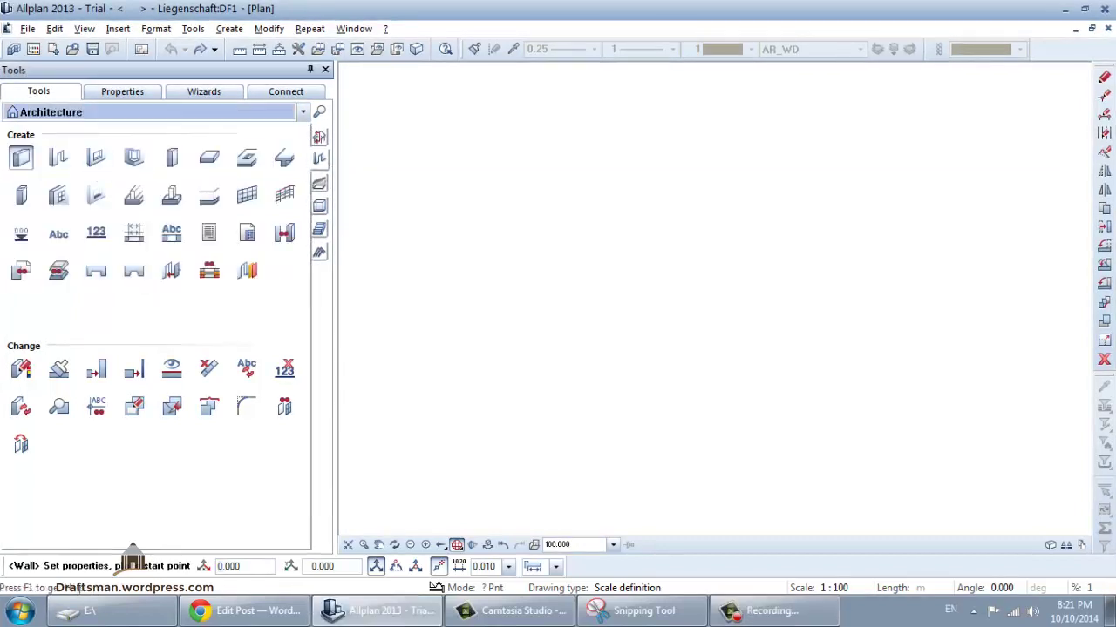
{"action": "left_click", "coordinate": [23, 161]}
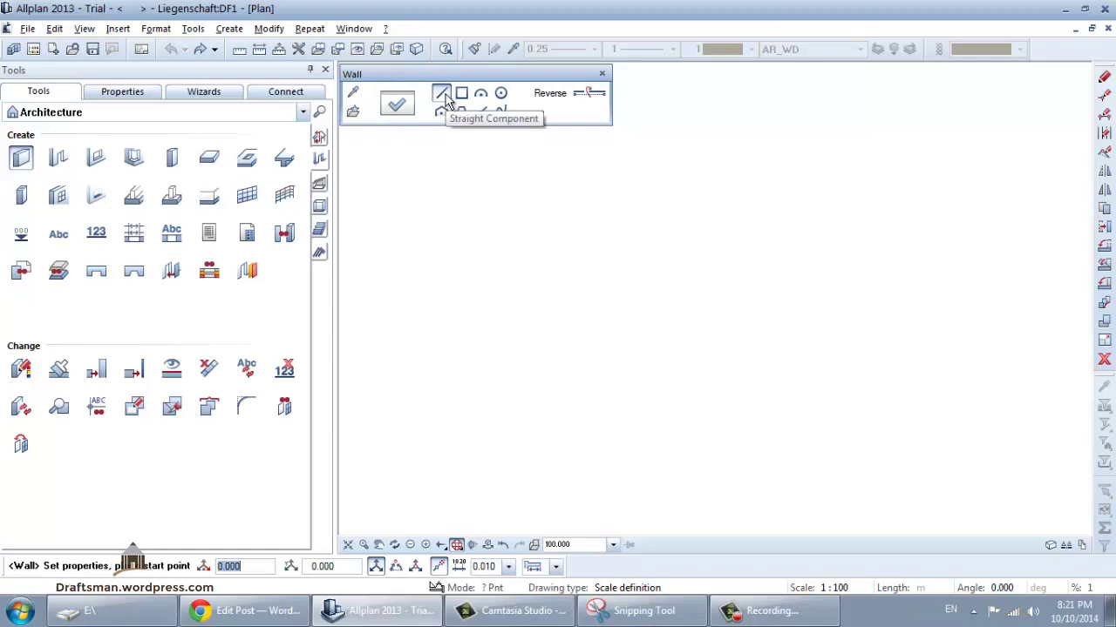
{"action": "left_click", "coordinate": [403, 106]}
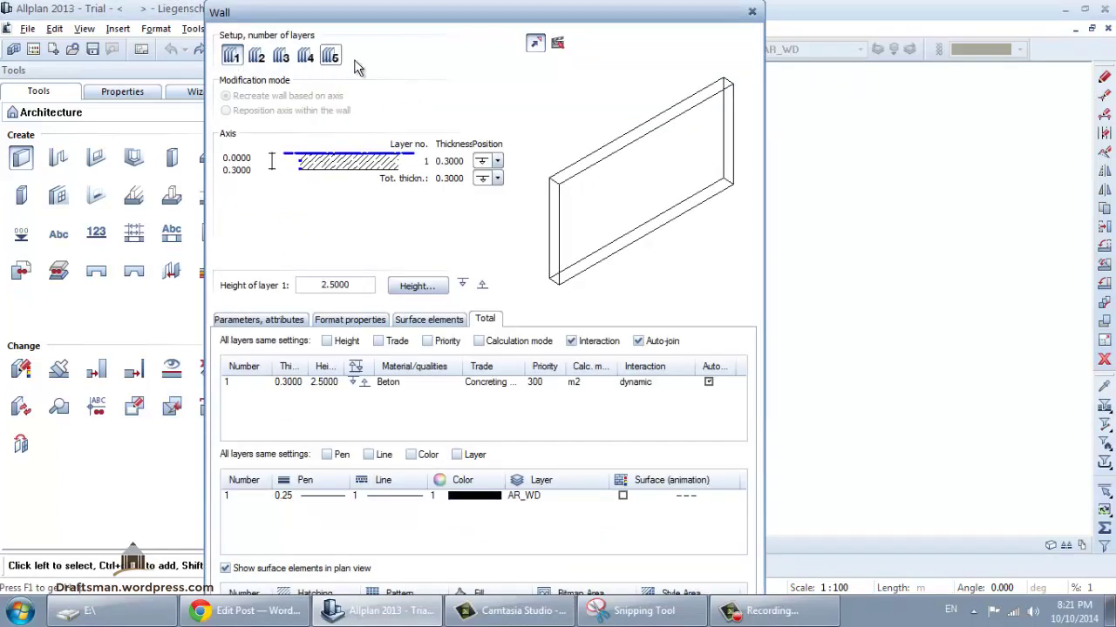
Try two to five wall layers, then settle back on a single 0.3000 layer
{"action": "left_click", "coordinate": [256, 55]}
{"action": "left_click", "coordinate": [281, 56]}
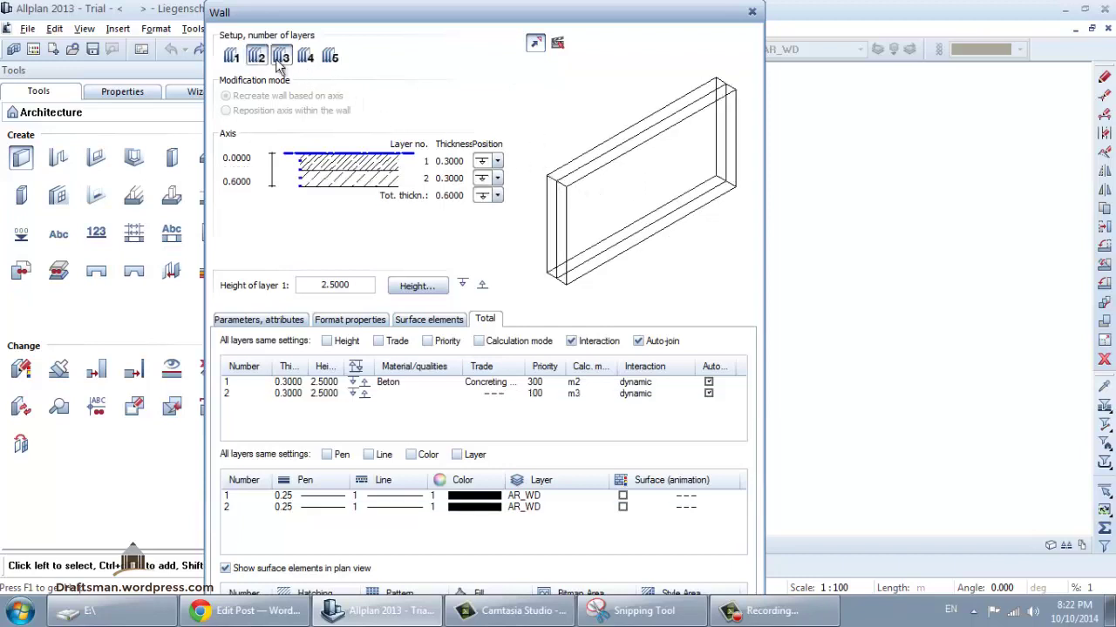
{"action": "left_click", "coordinate": [305, 56]}
{"action": "left_click", "coordinate": [331, 57]}
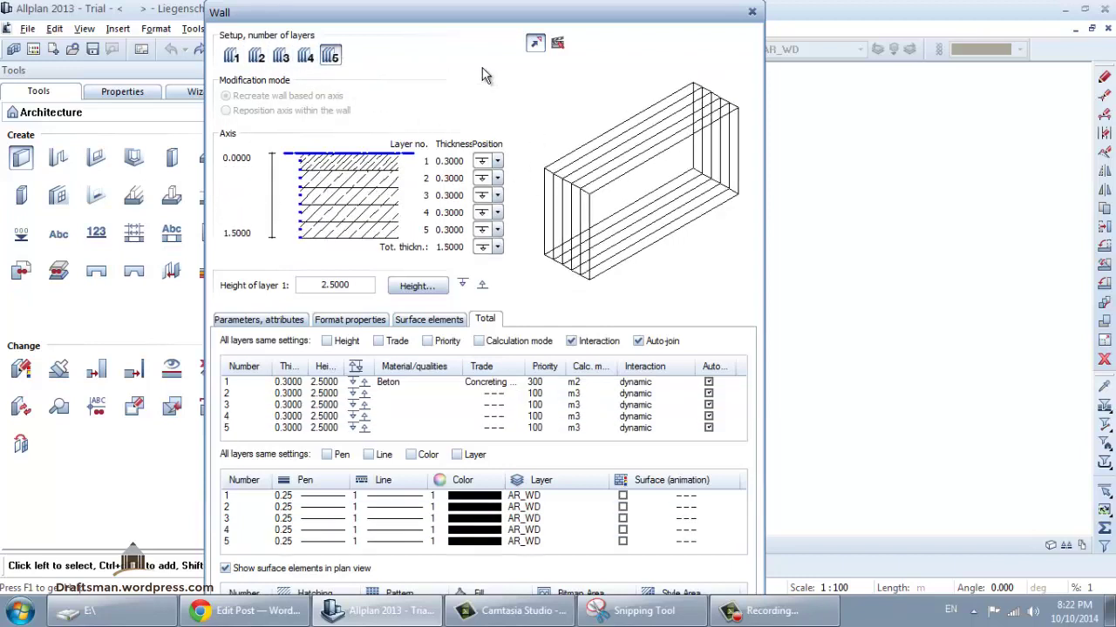
{"action": "left_click", "coordinate": [231, 55]}
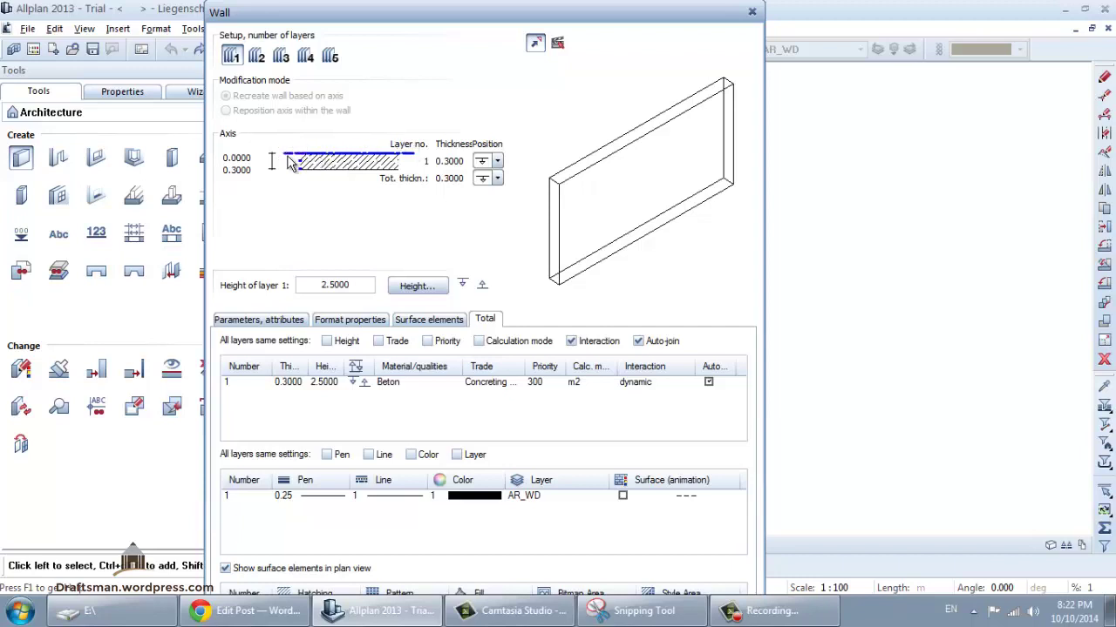
Put the wall axis on the bottom edge and bring up the wall height settings
{"action": "left_click", "coordinate": [497, 178]}
{"action": "left_click", "coordinate": [484, 197]}
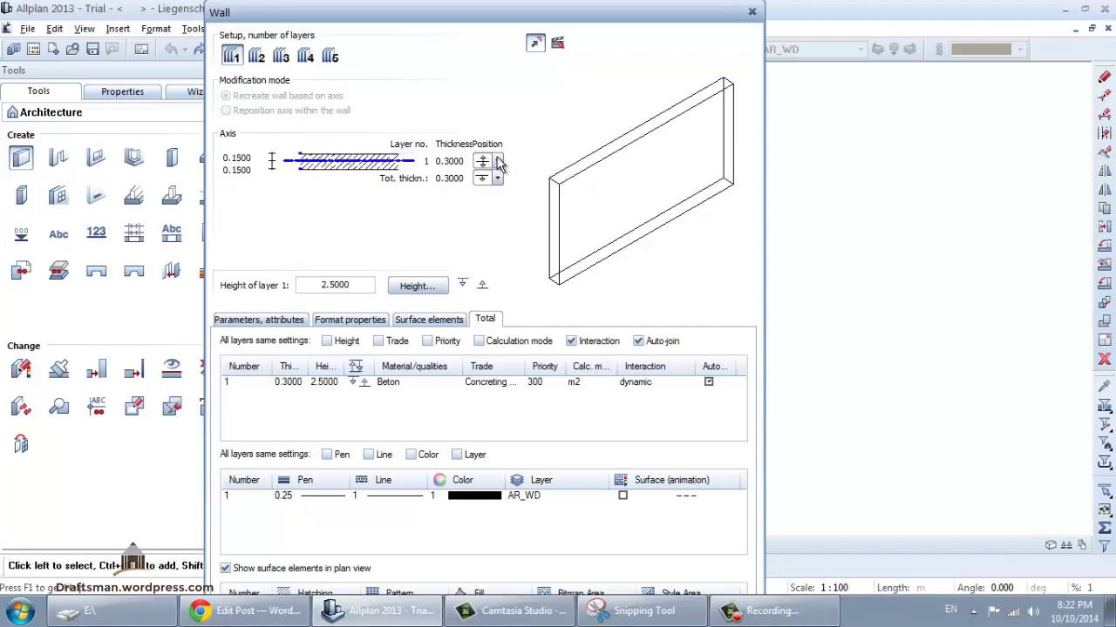
{"action": "left_click", "coordinate": [497, 162]}
{"action": "left_click", "coordinate": [490, 208]}
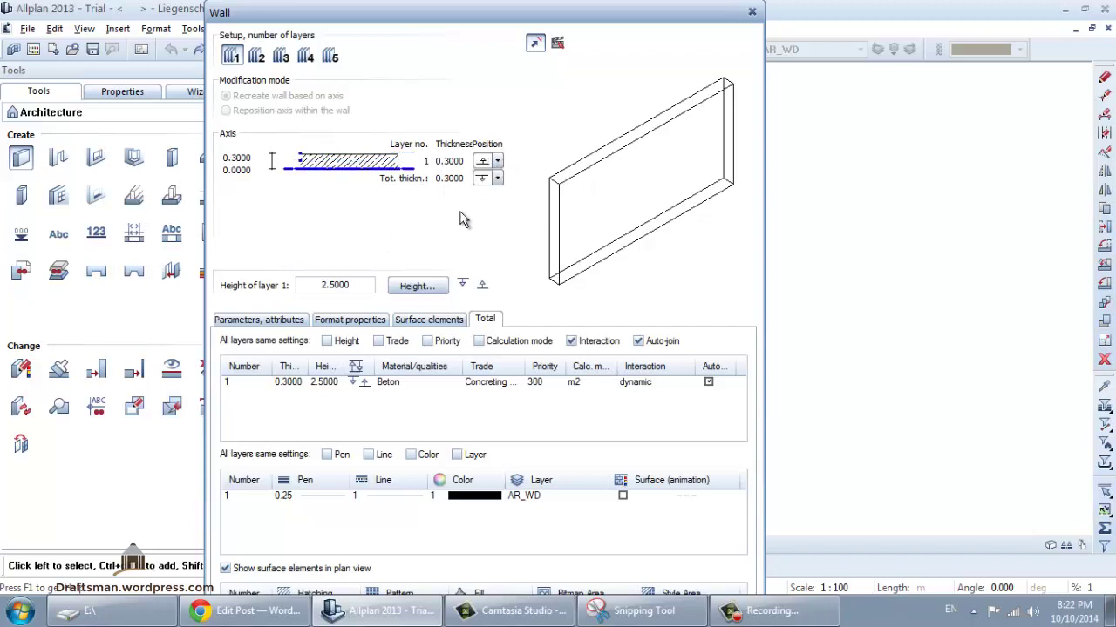
{"action": "double_click", "coordinate": [349, 284]}
{"action": "left_click", "coordinate": [321, 284]}
{"action": "left_click_drag", "start_coordinate": [356, 284], "coordinate": [317, 285]}
{"action": "left_click", "coordinate": [416, 287]}
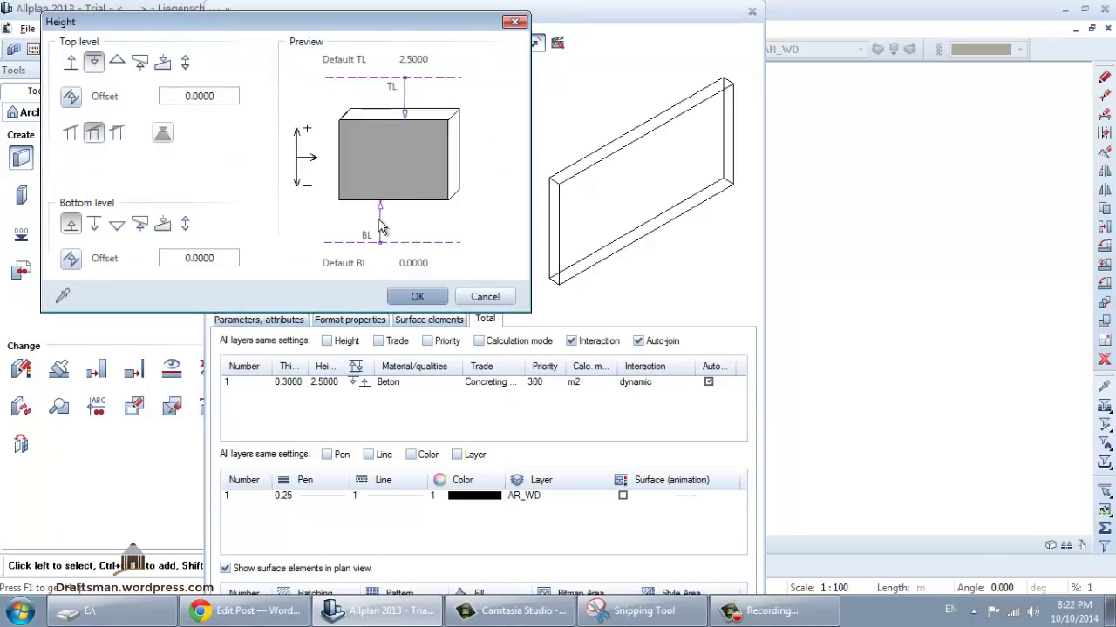
Set the top level 0.2 above the bottom level for a 0.2000 wall height
{"action": "left_click", "coordinate": [70, 62]}
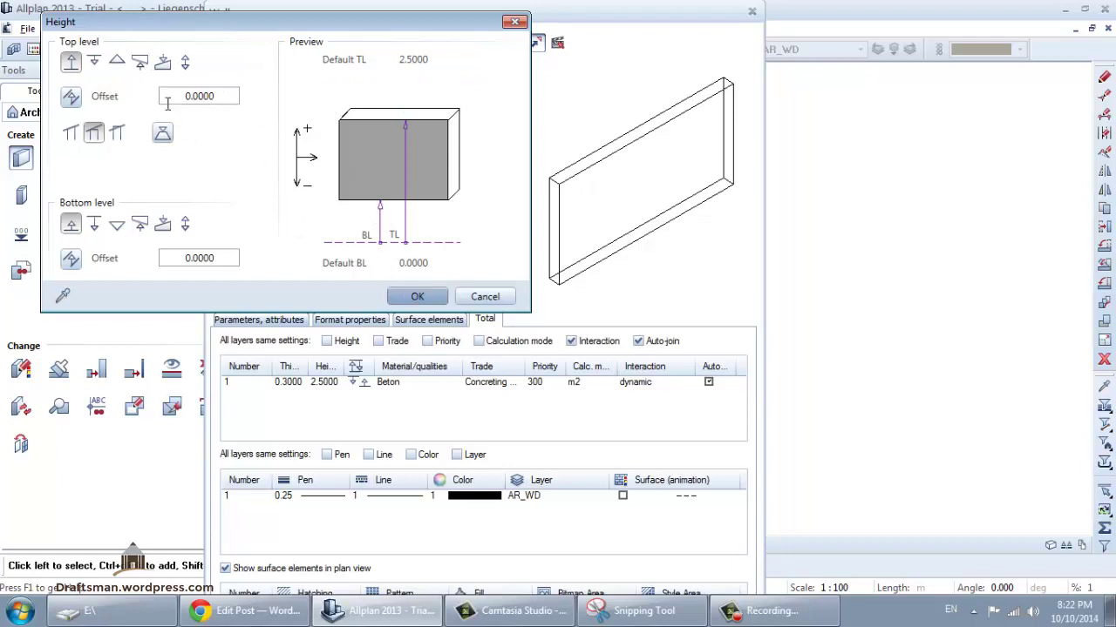
{"action": "double_click", "coordinate": [215, 101]}
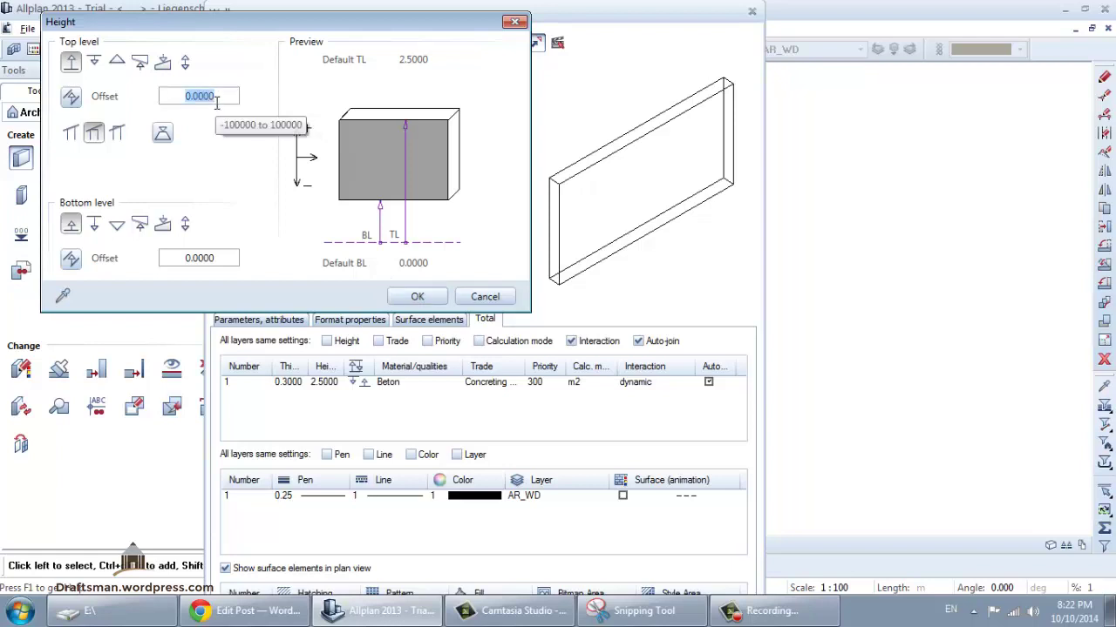
{"action": "type", "text": ".2"}
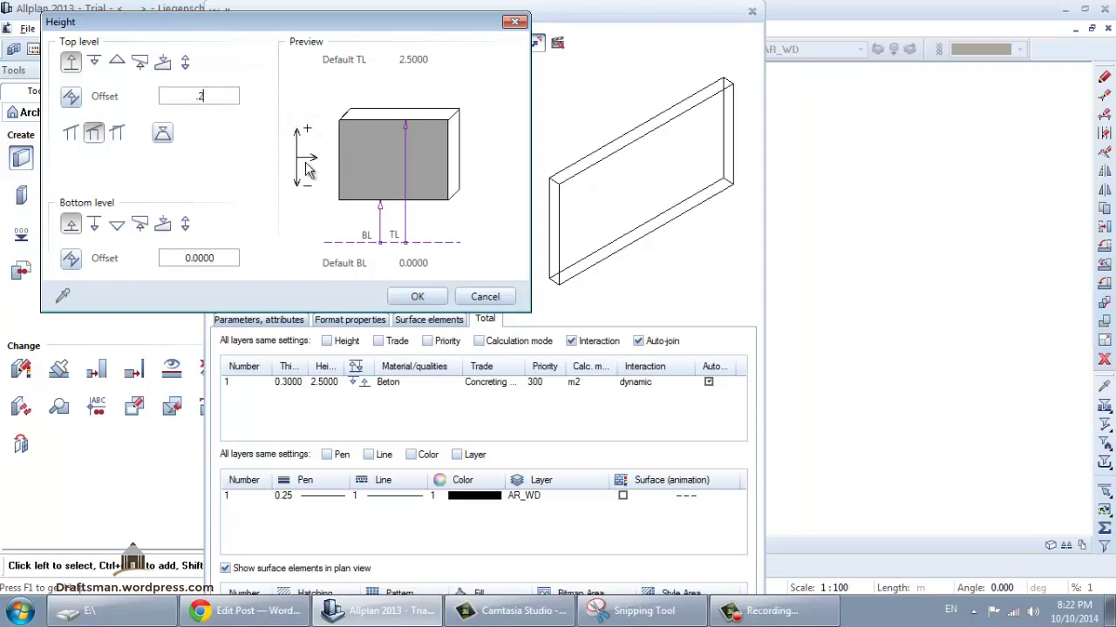
{"action": "left_click", "coordinate": [421, 296]}
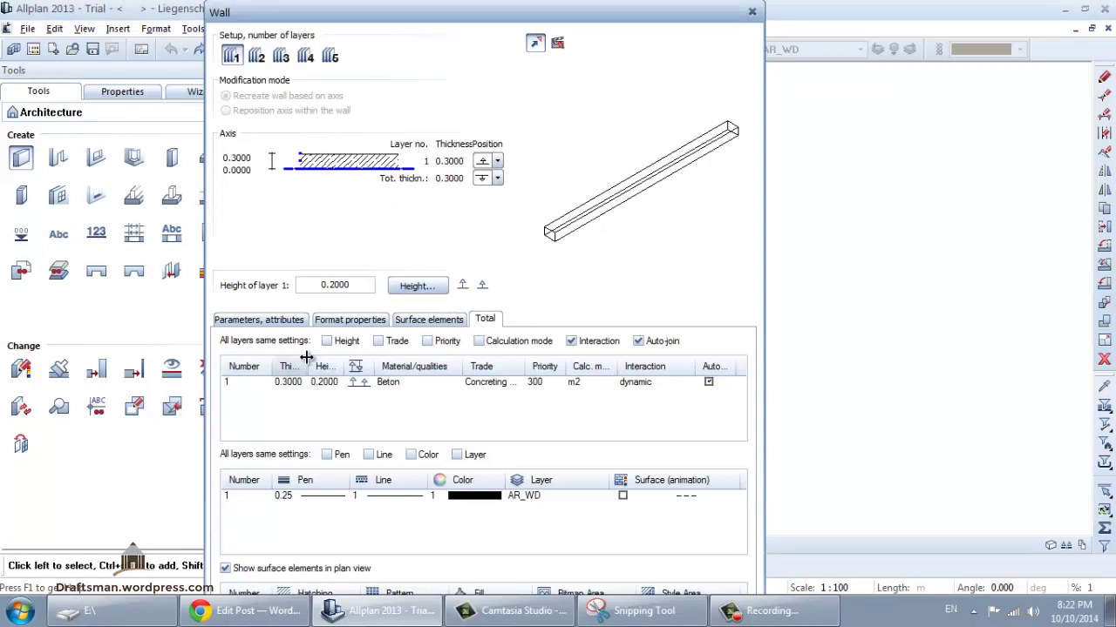
{"action": "left_click_drag", "start_coordinate": [309, 364], "coordinate": [348, 360]}
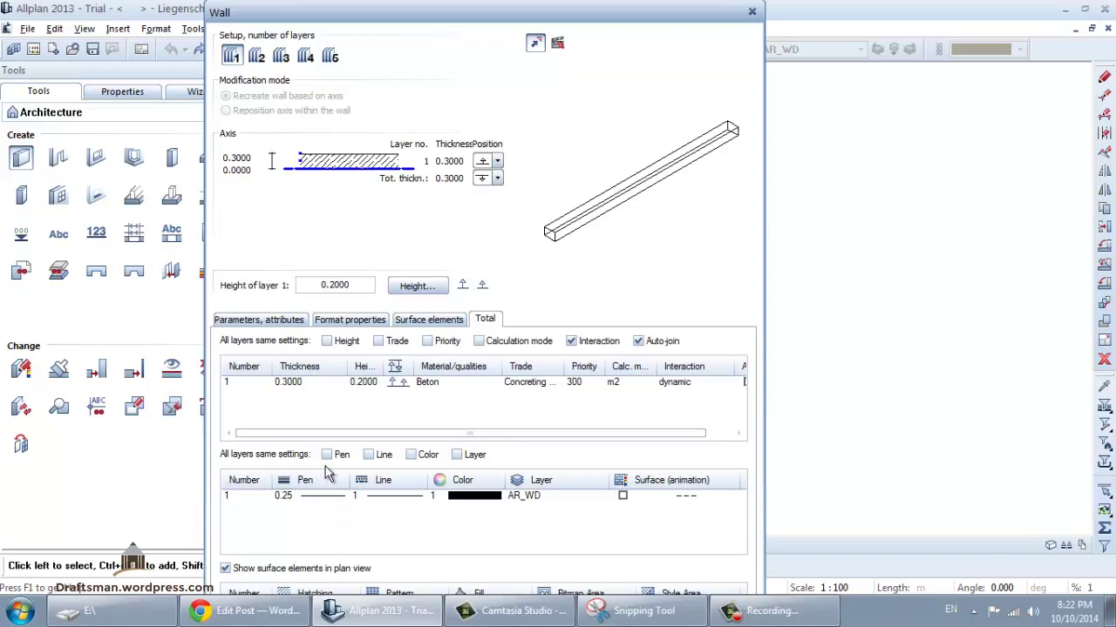
Switch to three wall layers and give layer 2 purple colour 15
{"action": "left_click", "coordinate": [281, 57]}
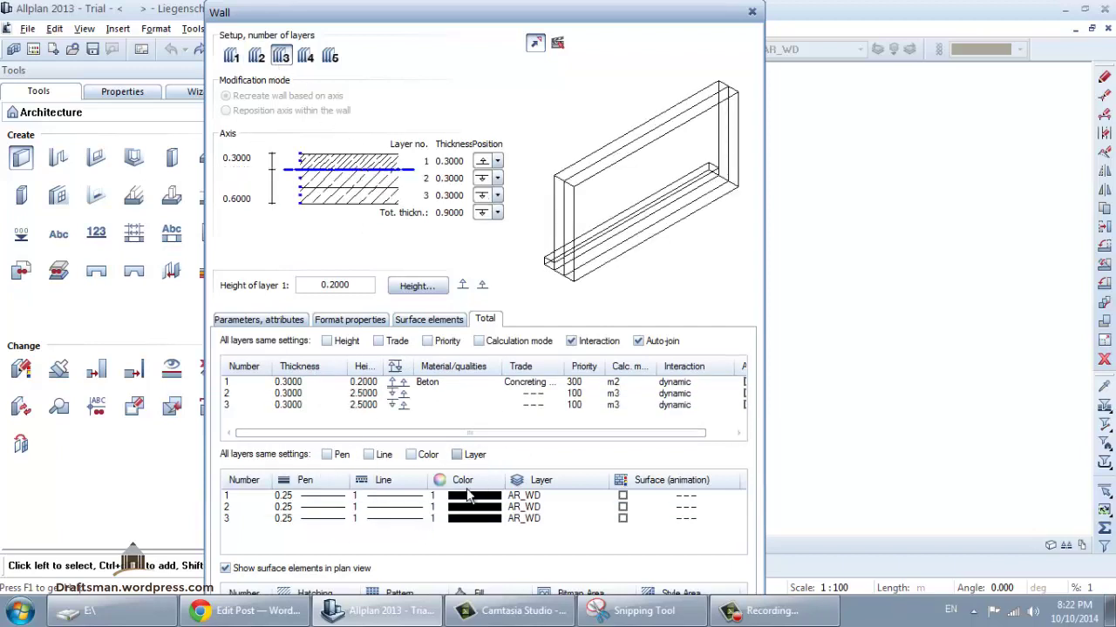
{"action": "left_click", "coordinate": [471, 508]}
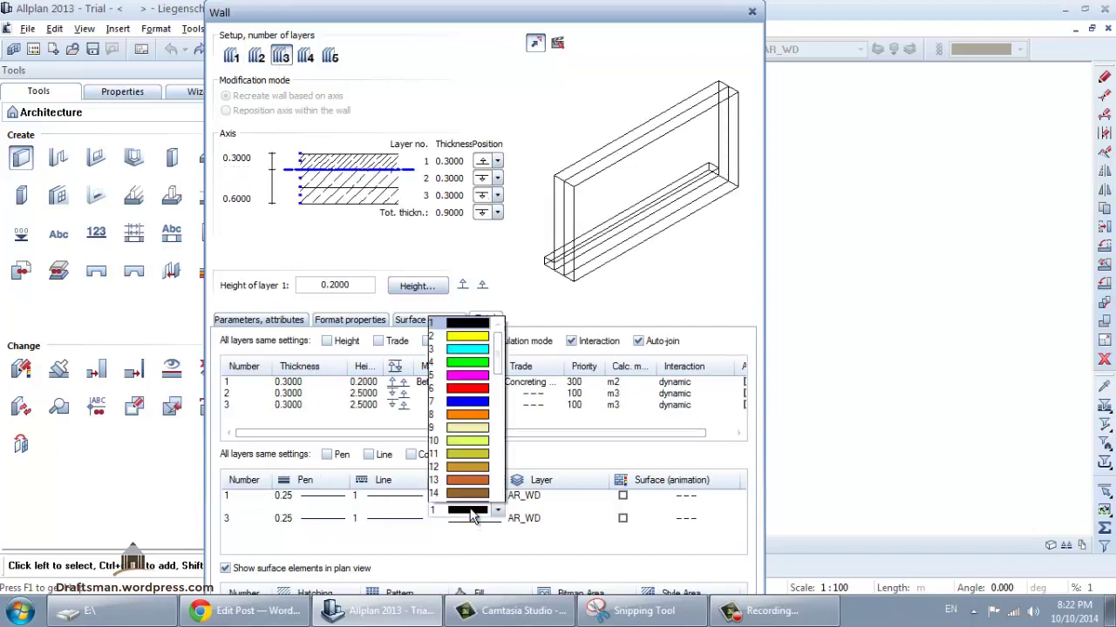
{"action": "left_click", "coordinate": [461, 303]}
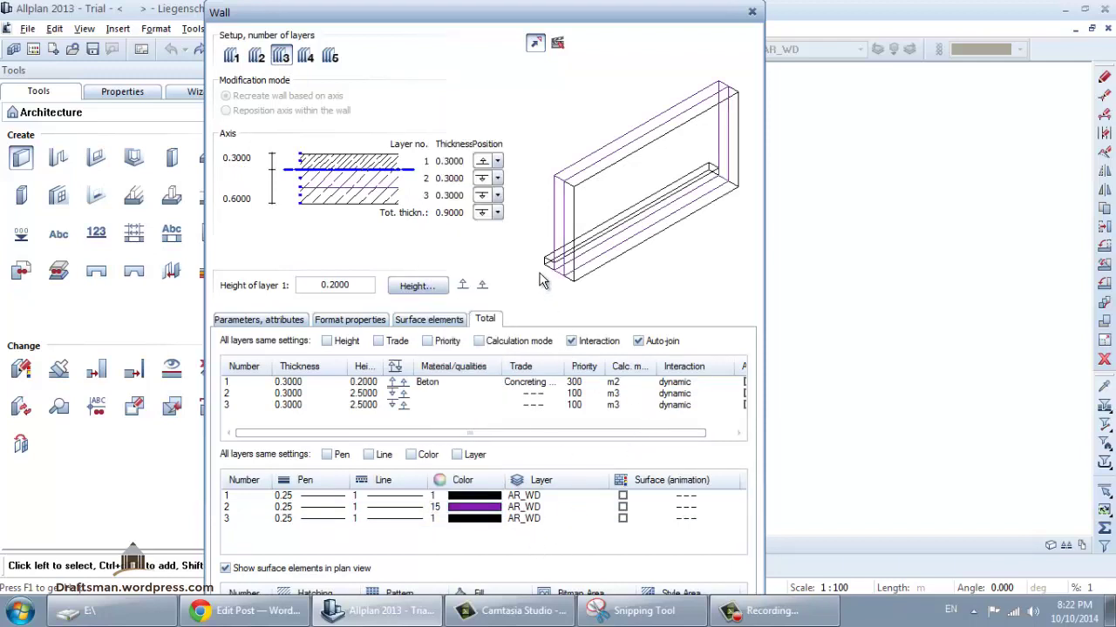
Set layer 1's height to 3.0000, after first entering 2.5
{"action": "double_click", "coordinate": [363, 383]}
{"action": "type", "text": "2.5"}
{"action": "key", "text": "Return"}
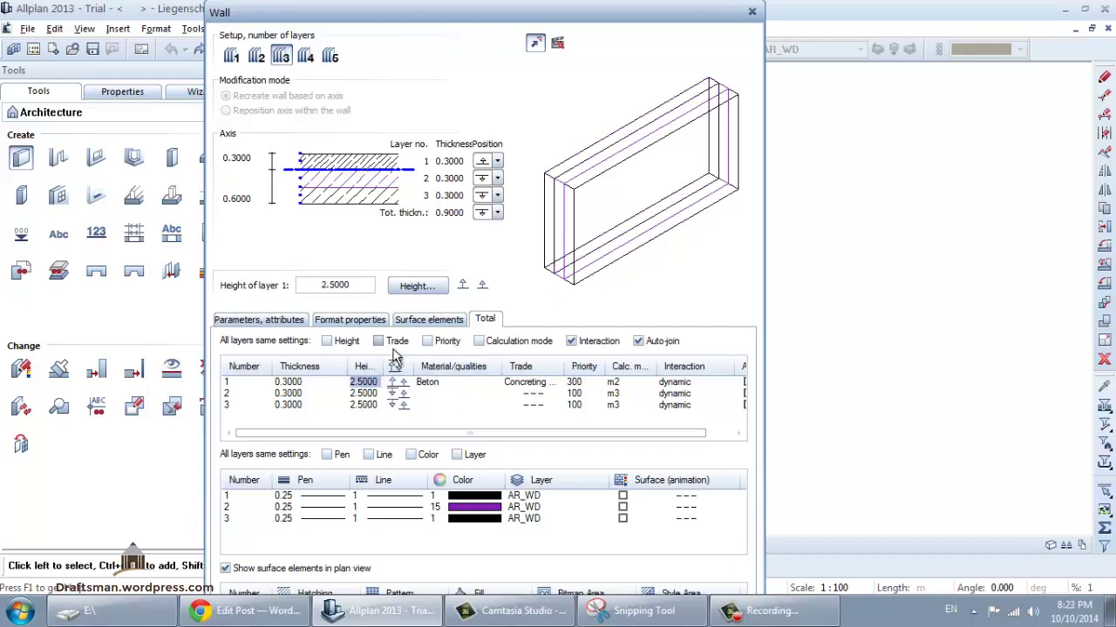
{"action": "double_click", "coordinate": [366, 382]}
{"action": "type", "text": "3"}
{"action": "key", "text": "Return"}
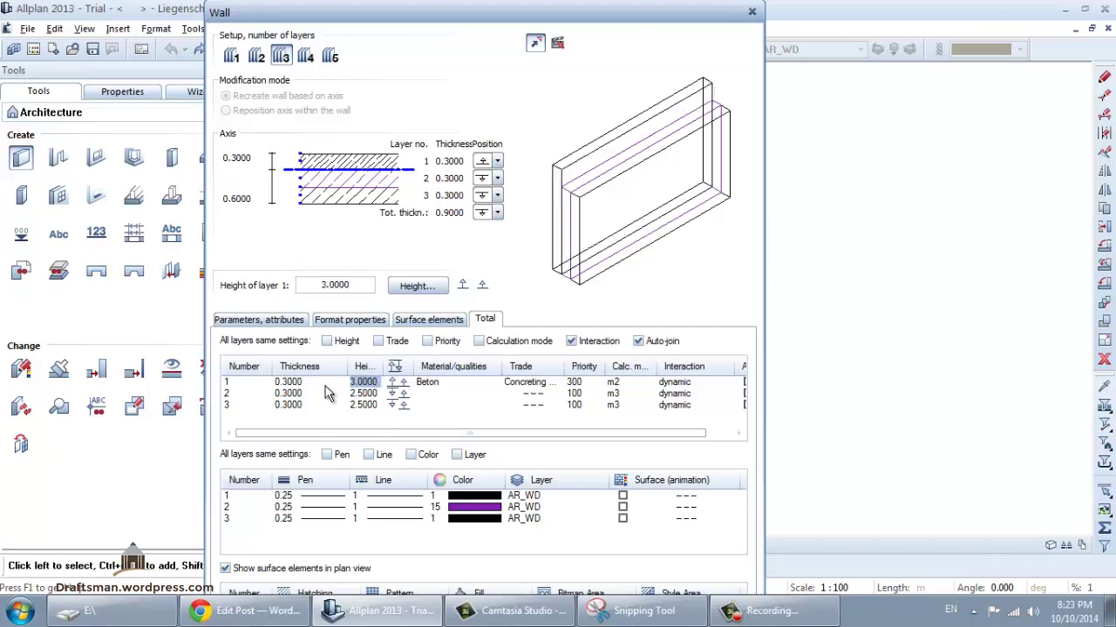
Make layer 1 0.2000 thick and give all layers the same 3.0000 height and priority 300
{"action": "left_click", "coordinate": [318, 383]}
{"action": "left_click", "coordinate": [298, 383]}
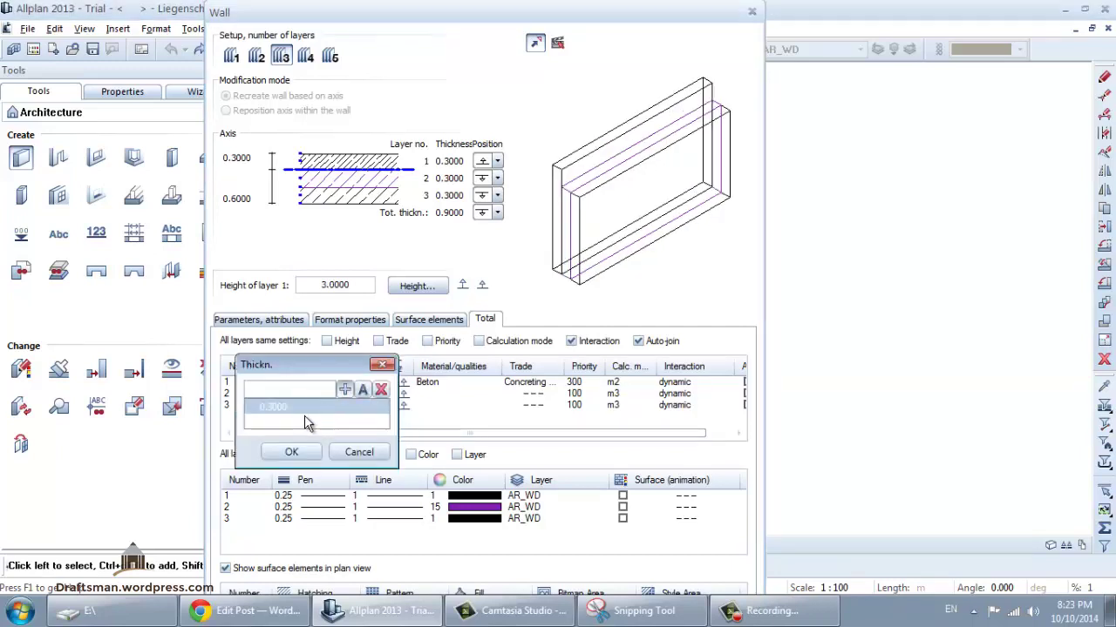
{"action": "type", "text": ".2"}
{"action": "left_click", "coordinate": [301, 450]}
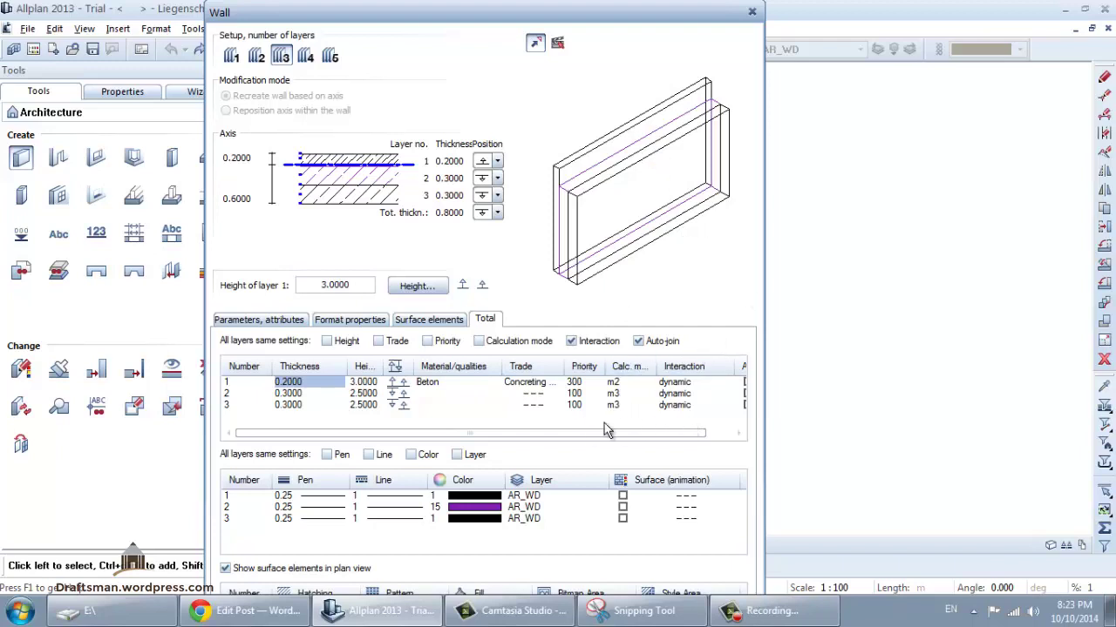
{"action": "left_click", "coordinate": [326, 341]}
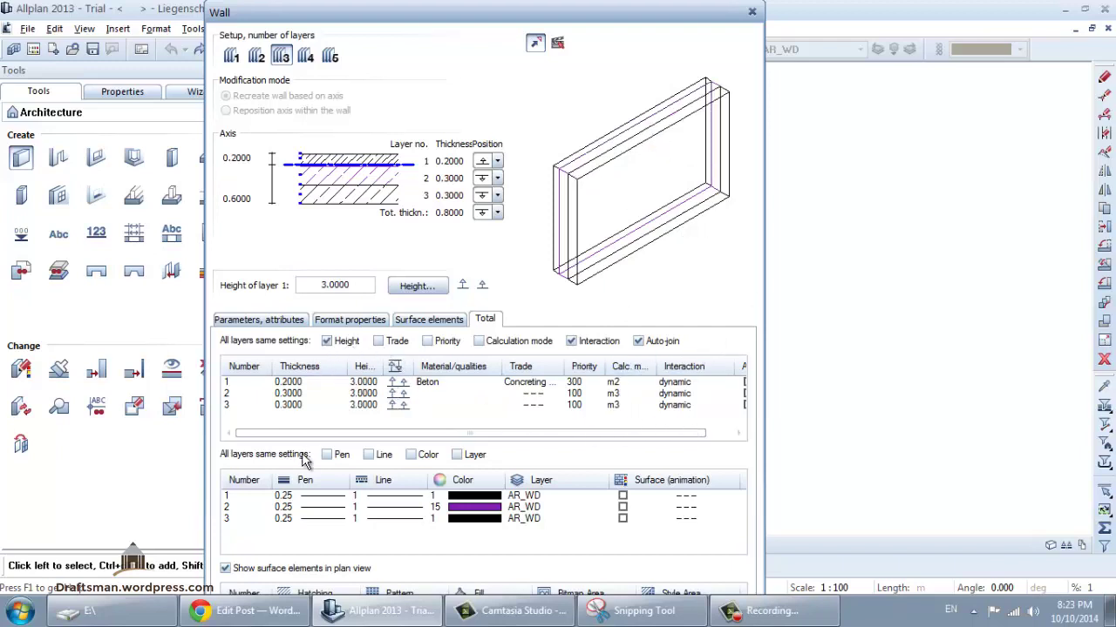
{"action": "left_click", "coordinate": [443, 344]}
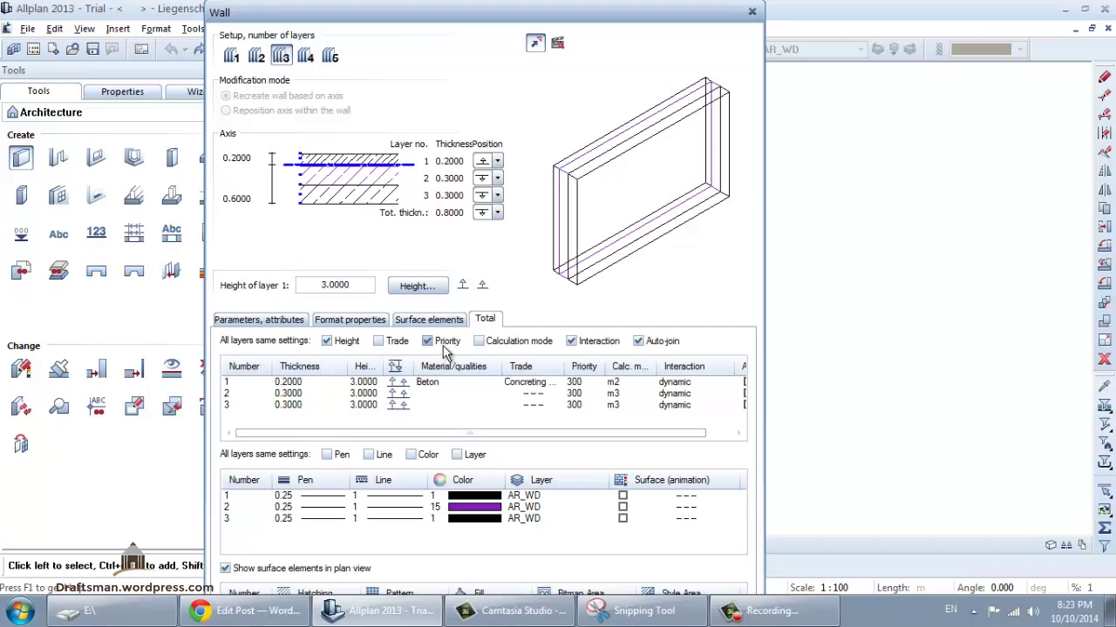
Assign Dry construction work to layer 3 and use the same pen and line type for all layers
{"action": "left_click", "coordinate": [533, 410]}
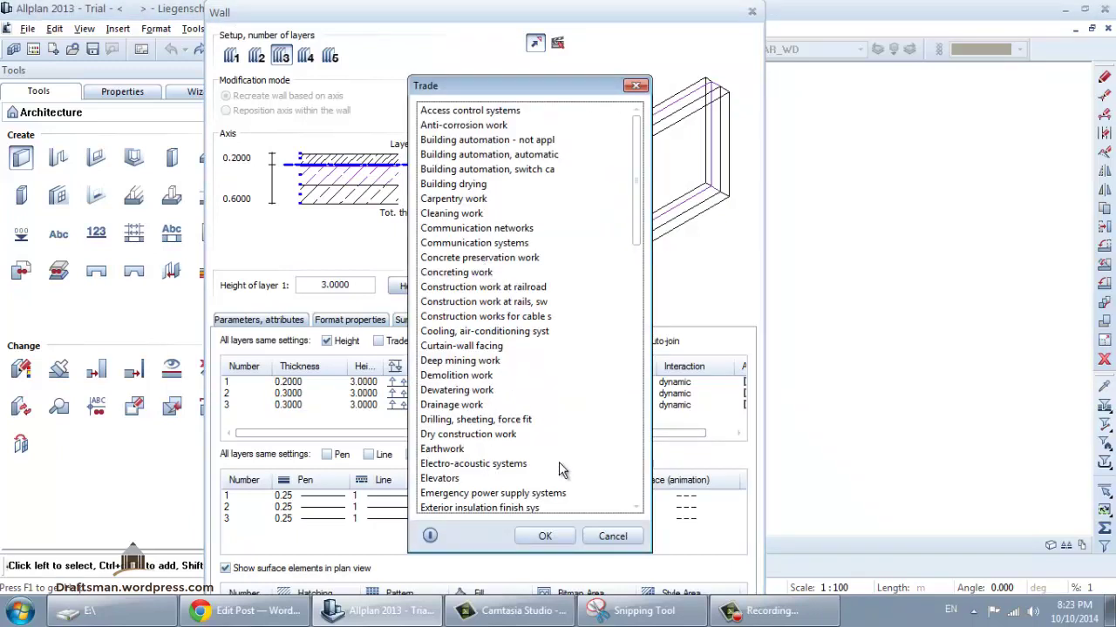
{"action": "double_click", "coordinate": [519, 436]}
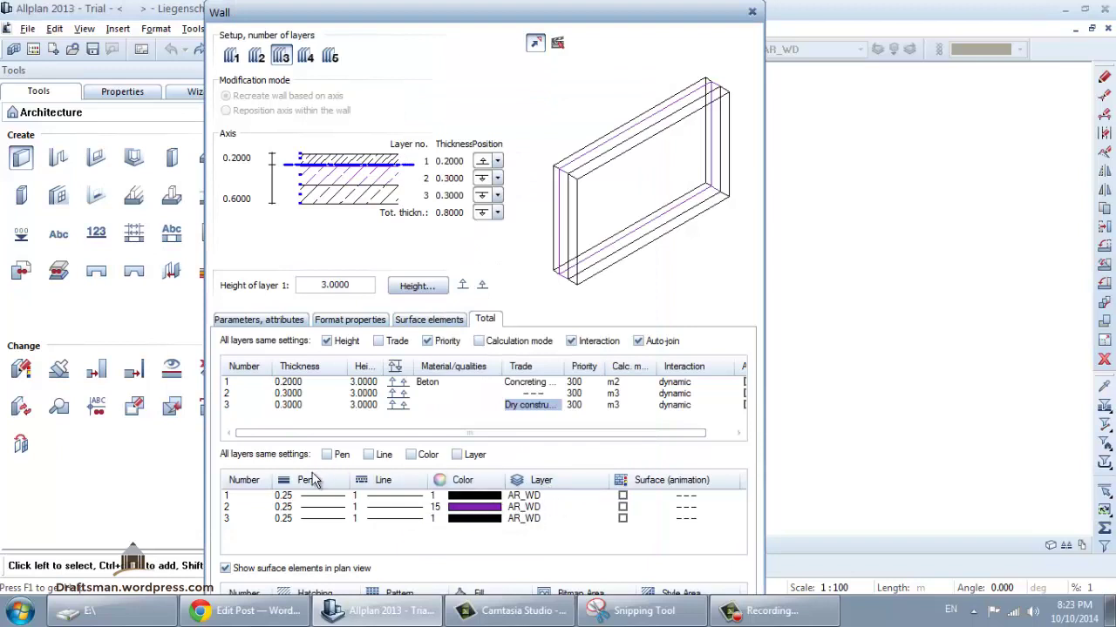
{"action": "left_click", "coordinate": [331, 455]}
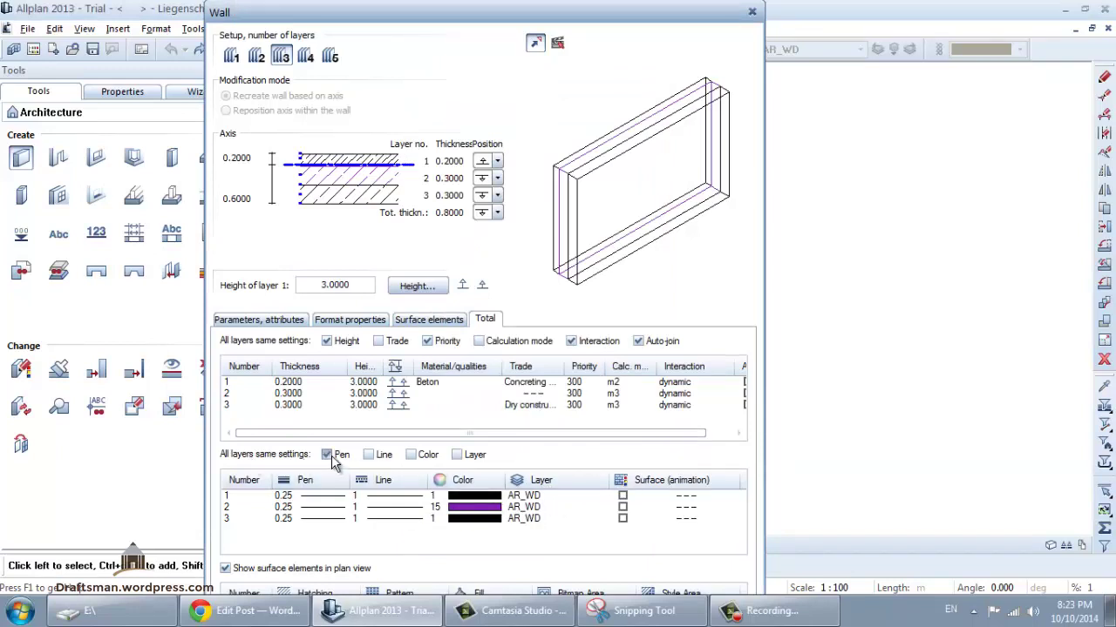
{"action": "left_click", "coordinate": [391, 459]}
{"action": "left_click", "coordinate": [413, 456]}
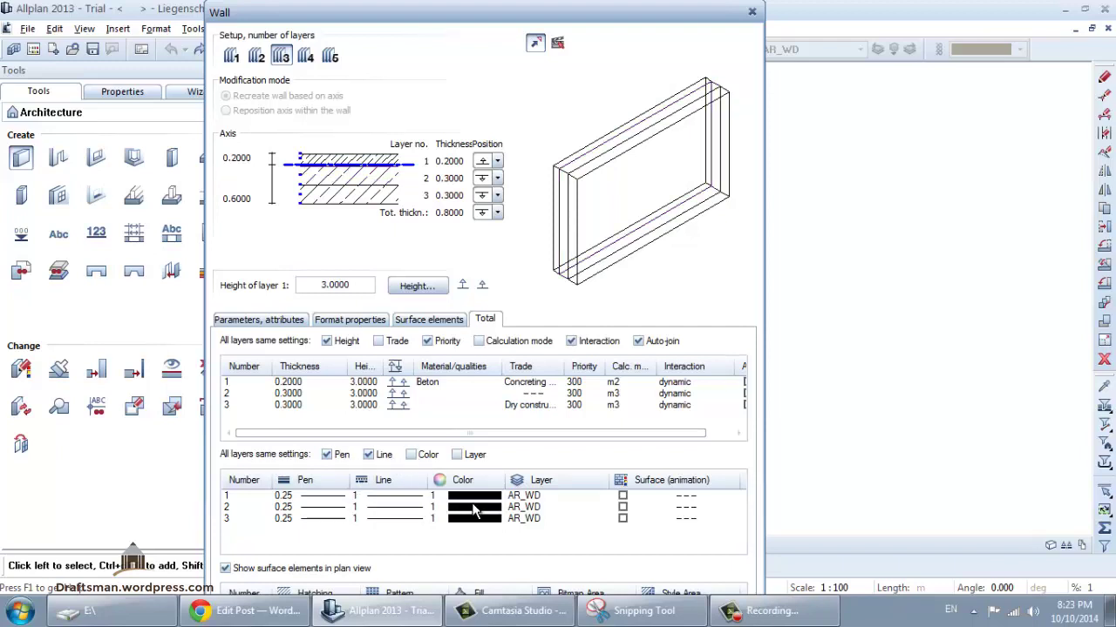
Give layer 3 orange colour 13 and accept the three-layer wall settings
{"action": "left_click", "coordinate": [479, 523]}
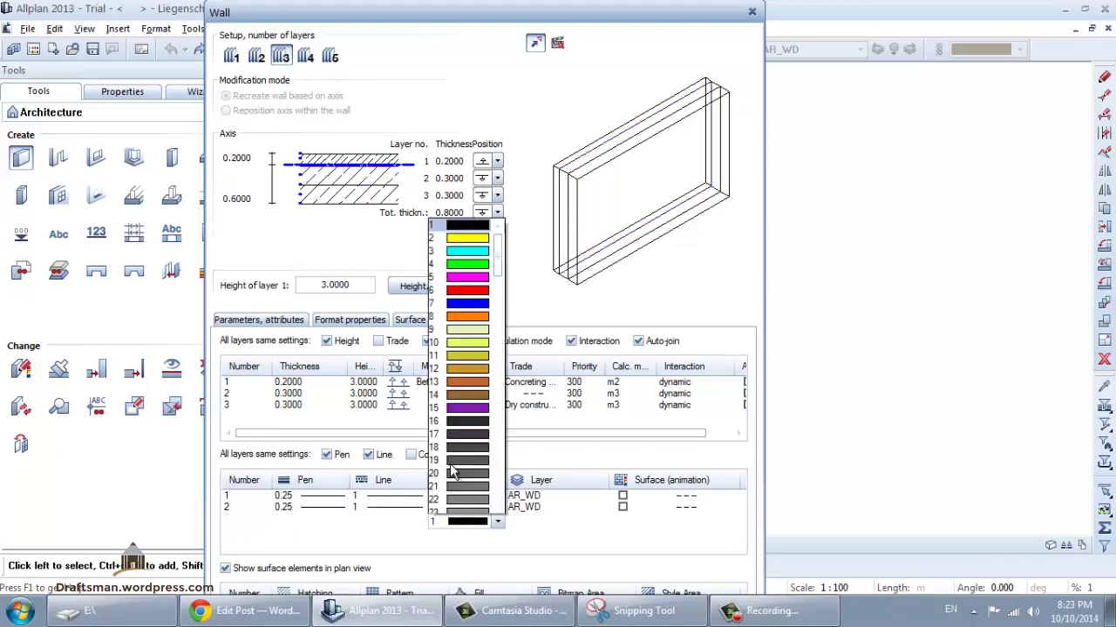
{"action": "left_click", "coordinate": [459, 288]}
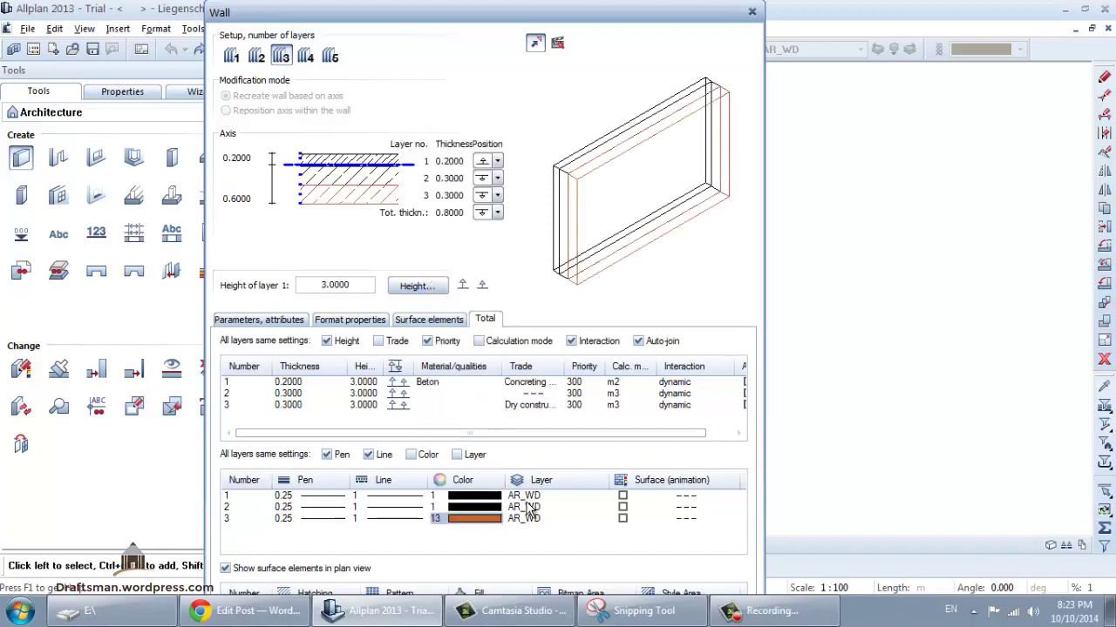
{"action": "left_click", "coordinate": [539, 518]}
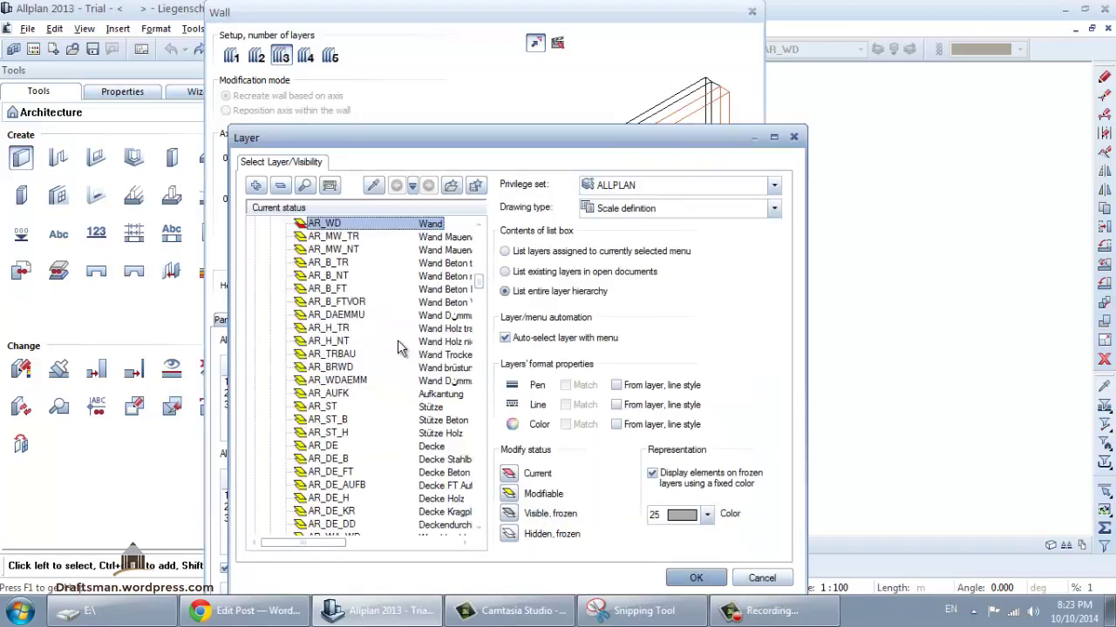
{"action": "left_click", "coordinate": [757, 580]}
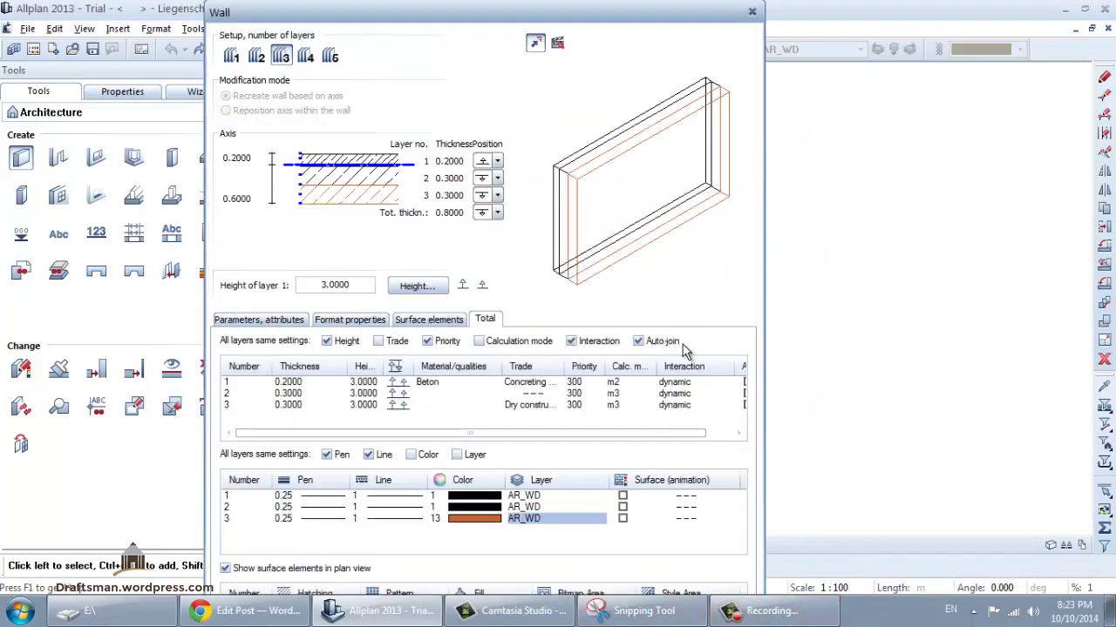
{"action": "key", "text": "Return"}
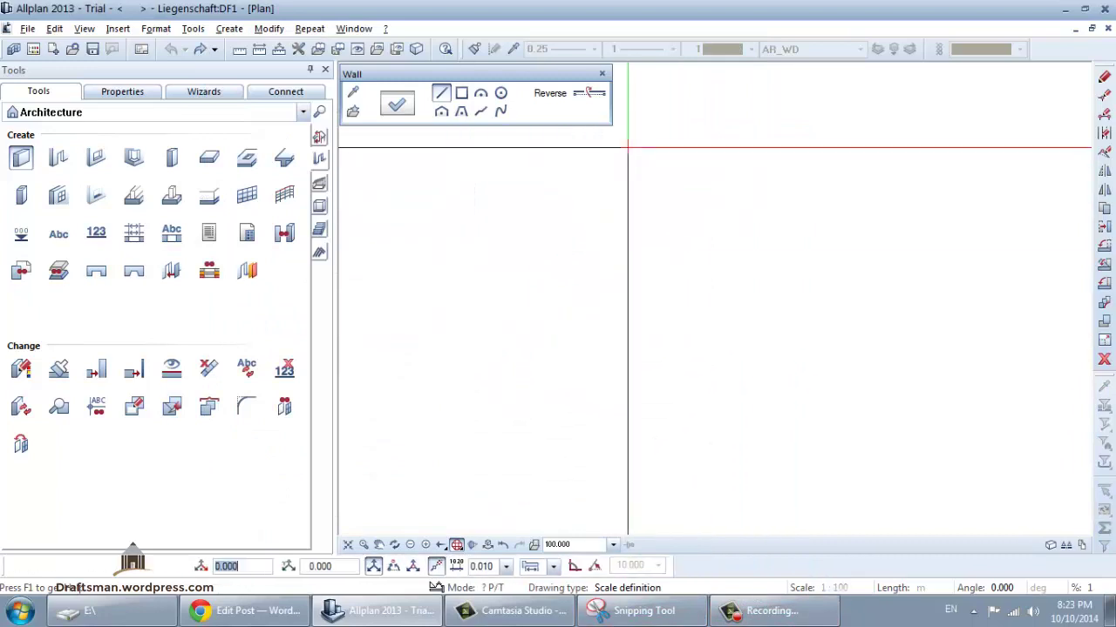
Draw the three-layer L-shaped wall with reversed layers, vertical leg down then horizontal leg right
{"action": "left_click", "coordinate": [628, 148]}
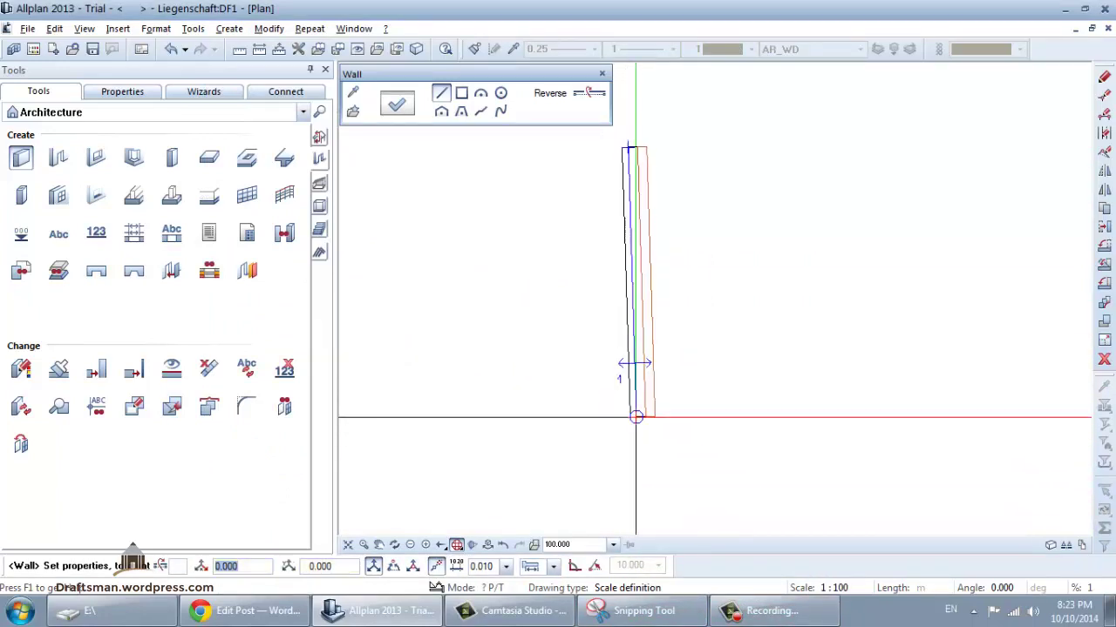
{"action": "left_click", "coordinate": [594, 102]}
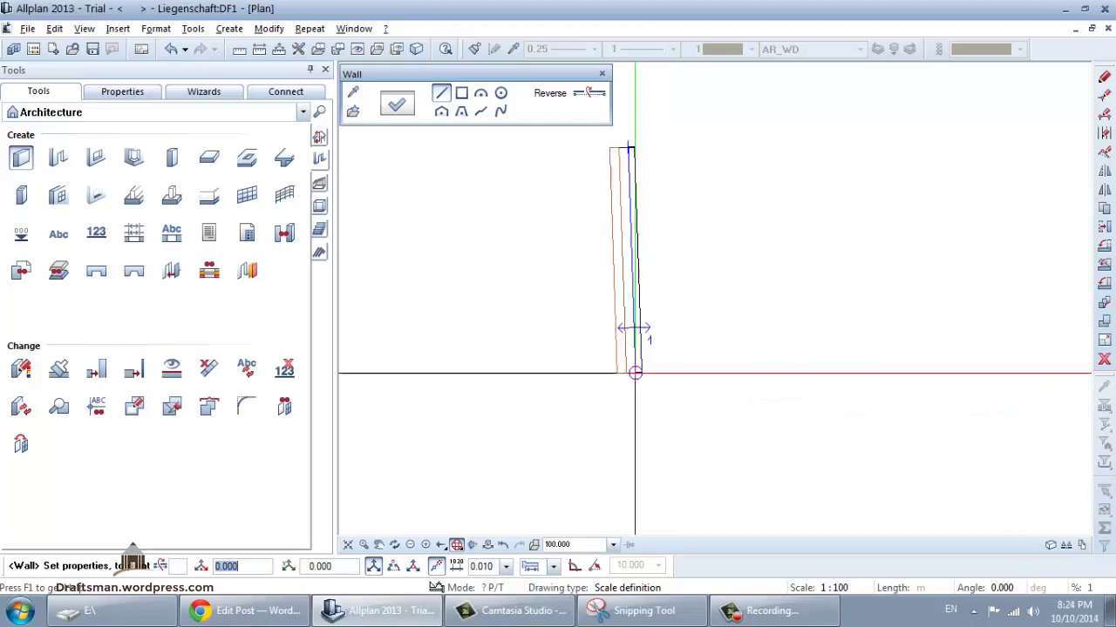
{"action": "scroll", "coordinate": [627, 148], "scroll_direction": "up", "scroll_amount": 3}
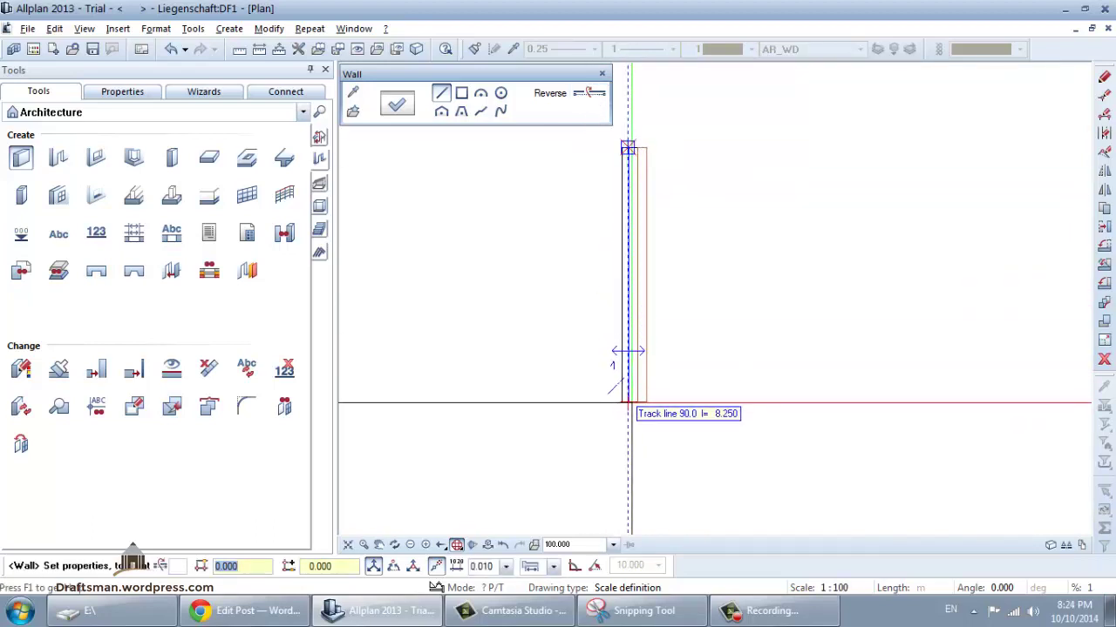
{"action": "left_click", "coordinate": [628, 403]}
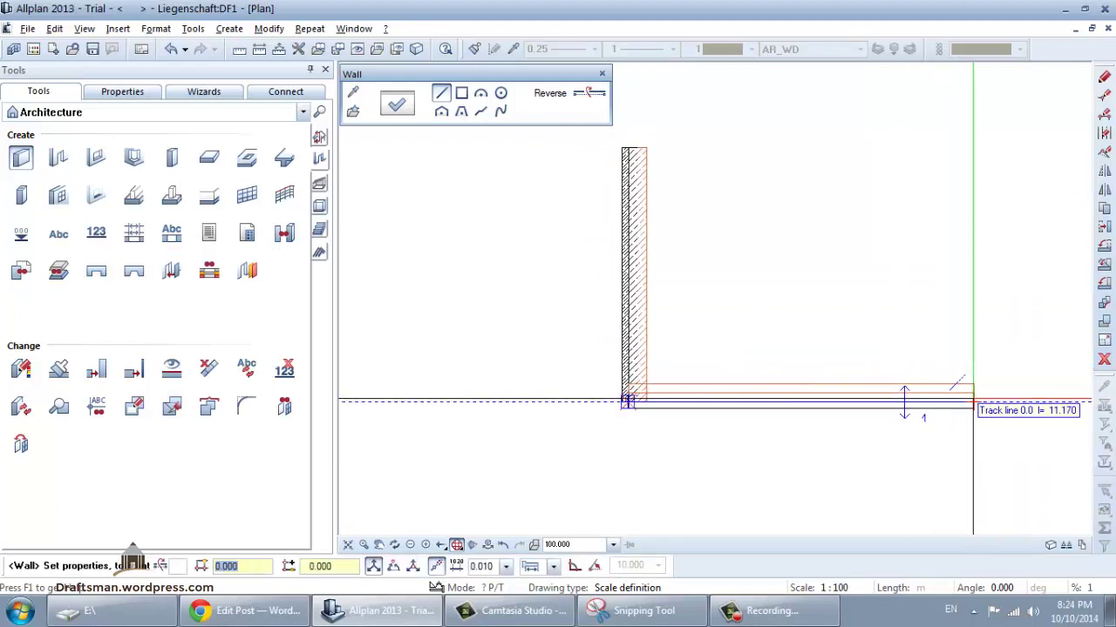
{"action": "left_click", "coordinate": [962, 403]}
{"action": "key", "text": "Escape"}
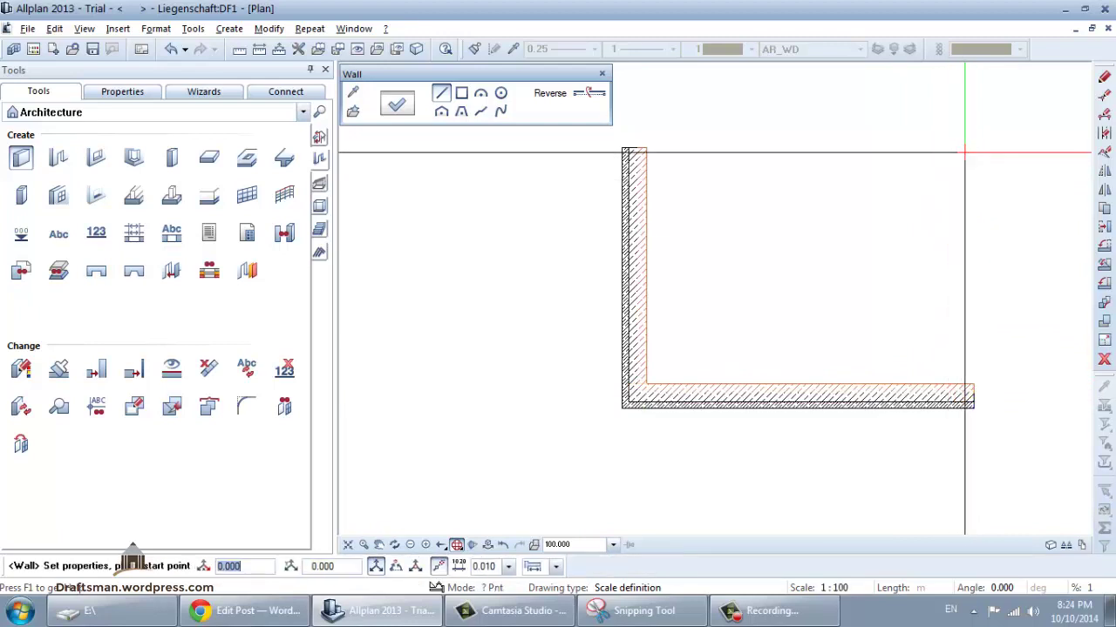
{"action": "mouse_move", "coordinate": [851, 289]}
{"action": "middle_mouse_down"}
{"action": "mouse_move", "coordinate": [767, 349]}
{"action": "mouse_move", "coordinate": [586, 384]}
{"action": "mouse_move", "coordinate": [635, 374]}
{"action": "mouse_move", "coordinate": [625, 358]}
{"action": "middle_mouse_up"}
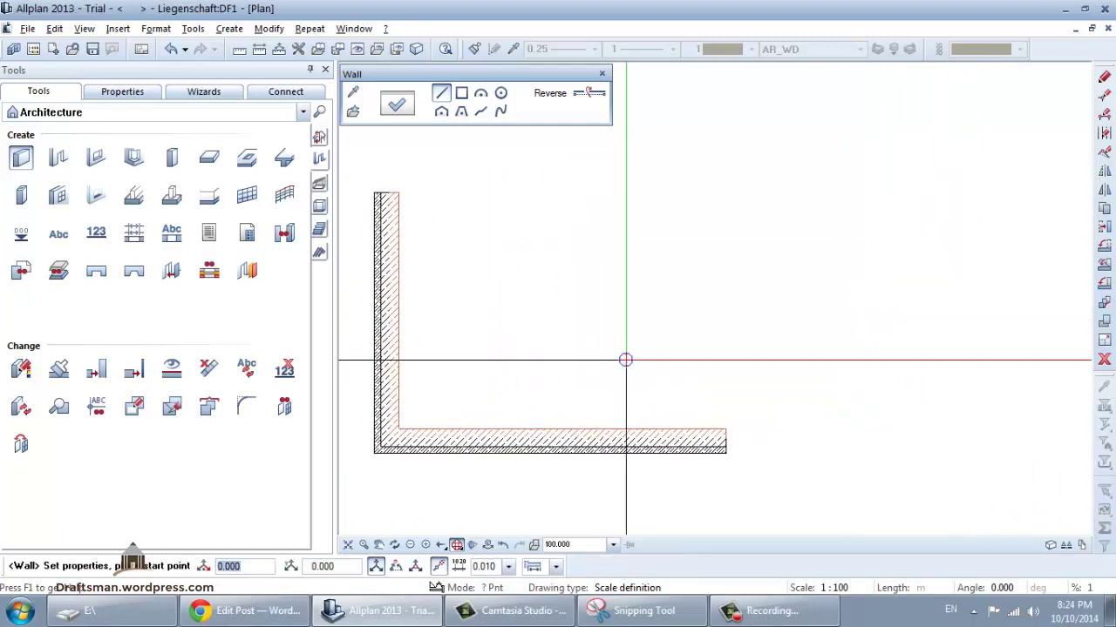
Reduce the wall to a single 0.2000 Beton layer, leaving the material catalogue unchanged
{"action": "left_click", "coordinate": [400, 104]}
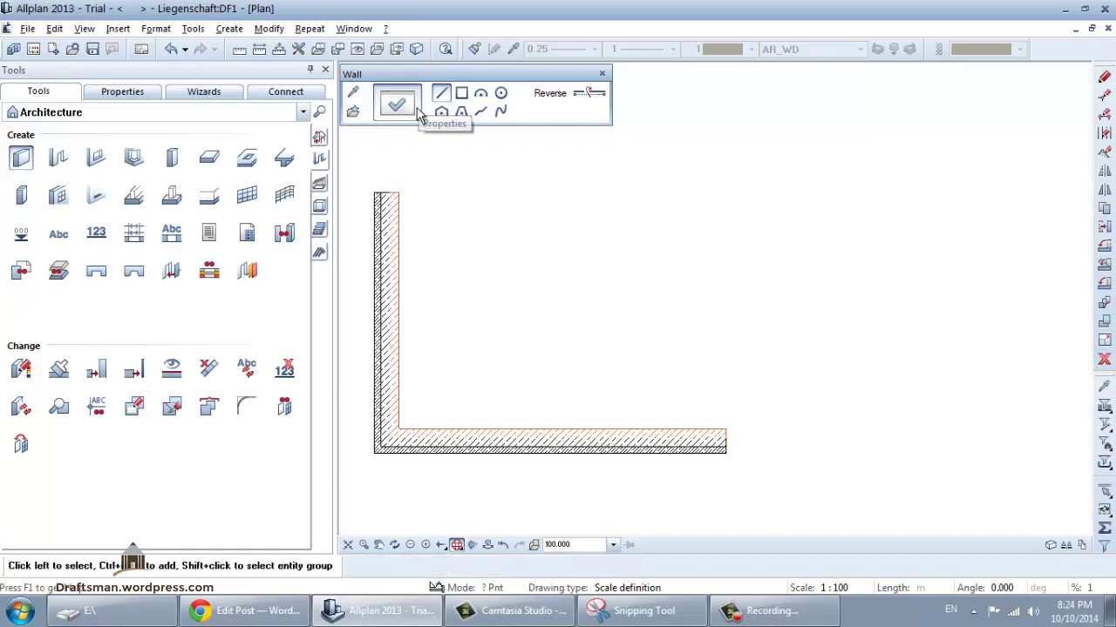
{"action": "left_click", "coordinate": [233, 57]}
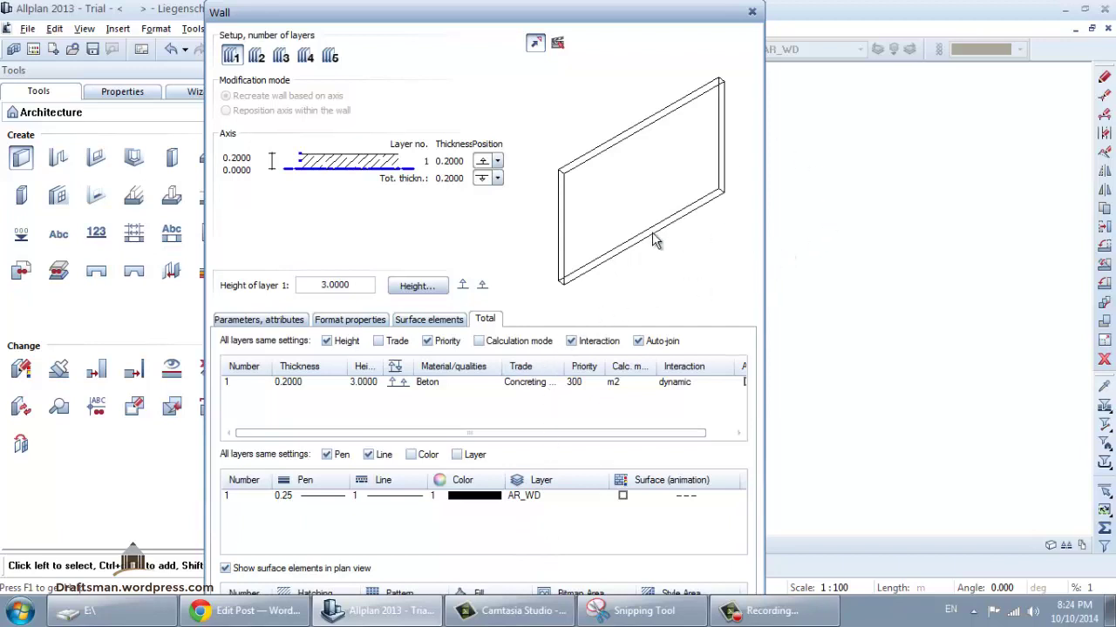
{"action": "left_click", "coordinate": [426, 382]}
{"action": "left_click", "coordinate": [652, 441]}
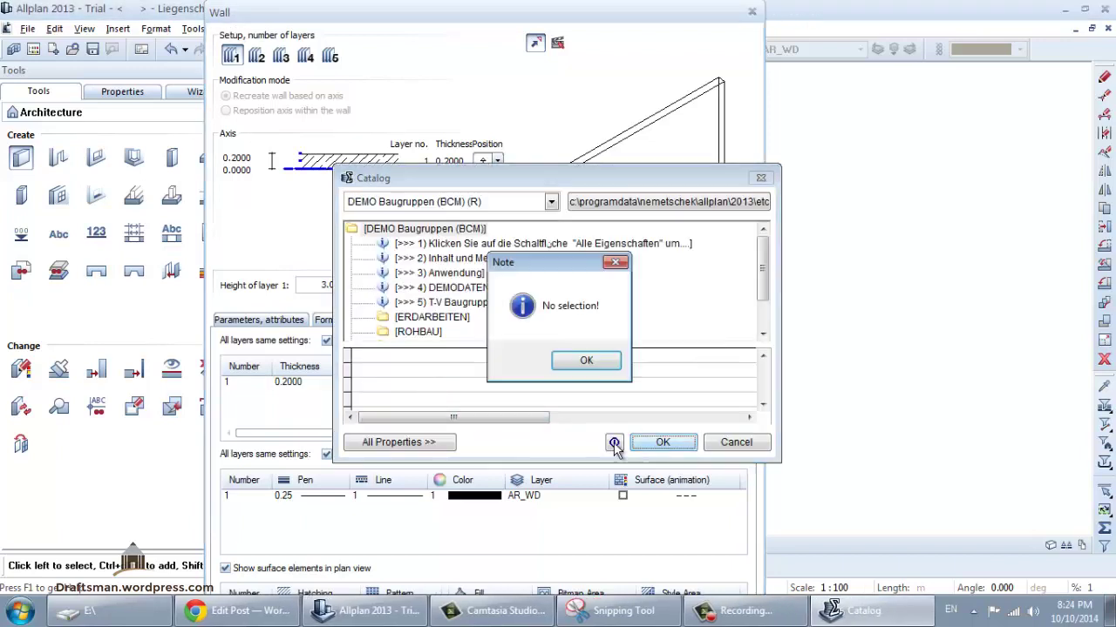
{"action": "left_click", "coordinate": [589, 361]}
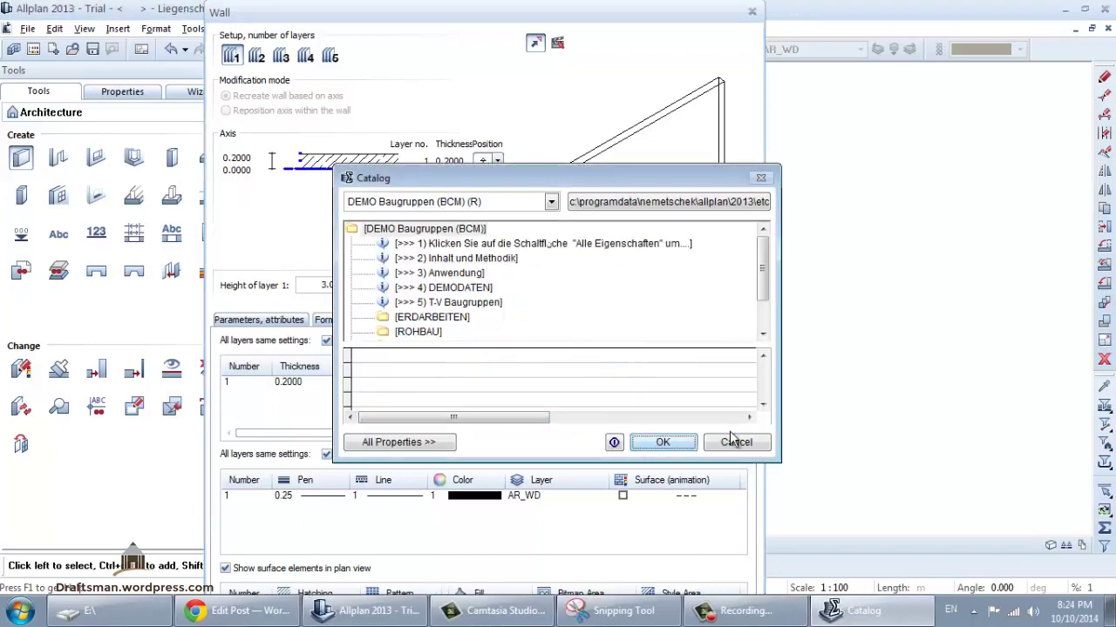
{"action": "left_click", "coordinate": [753, 446]}
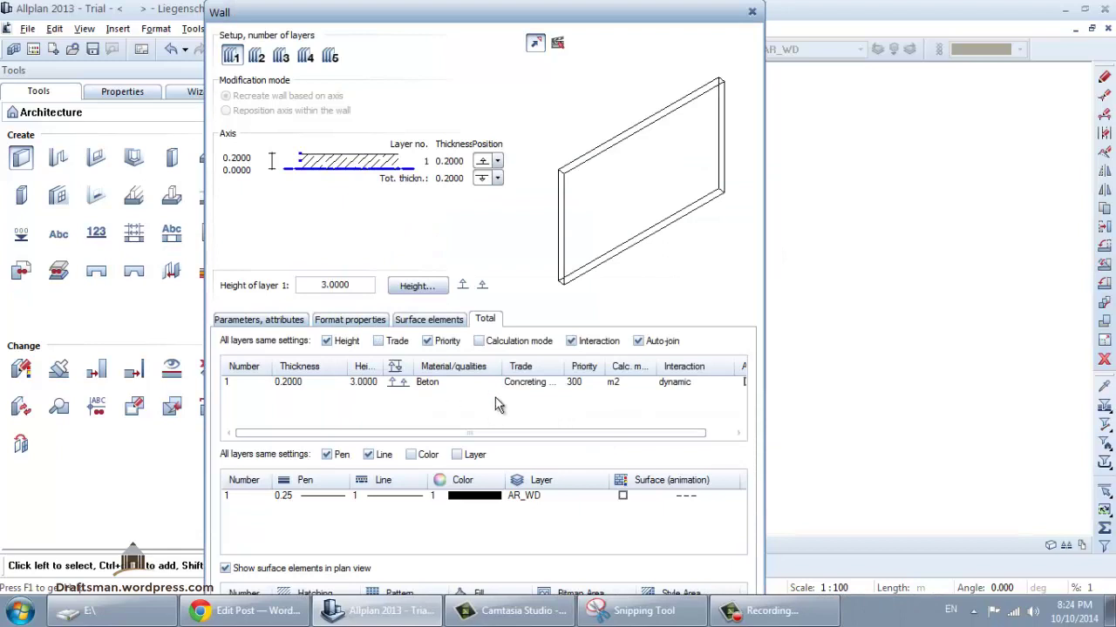
{"action": "key", "text": "Return"}
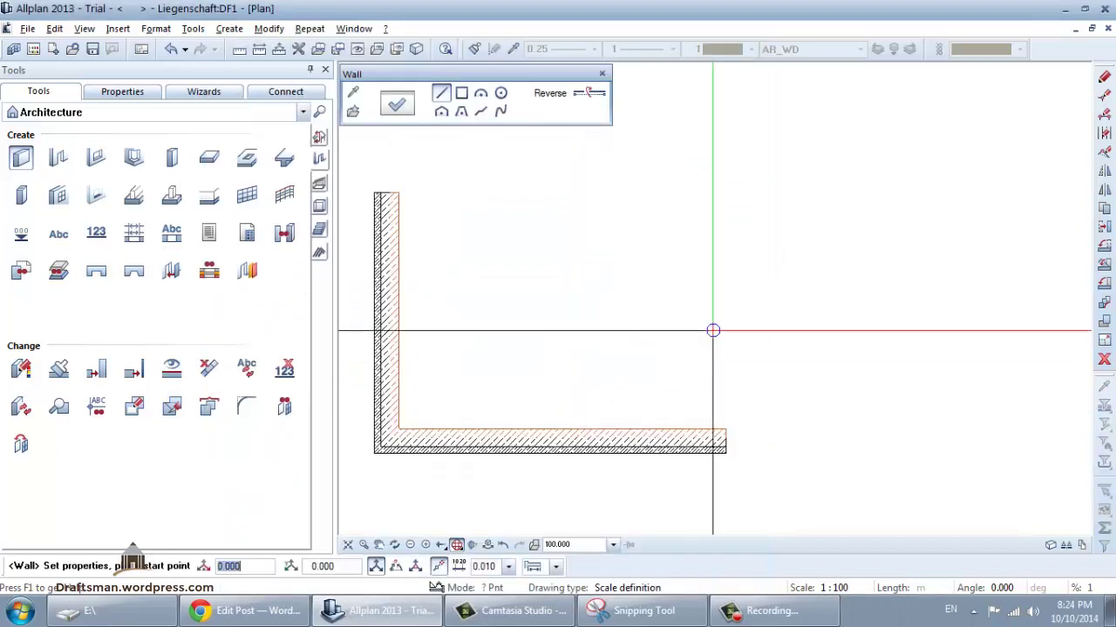
Draw the thin single-layer L-shaped wall, vertical leg down then horizontal leg left
{"action": "left_click", "coordinate": [780, 394]}
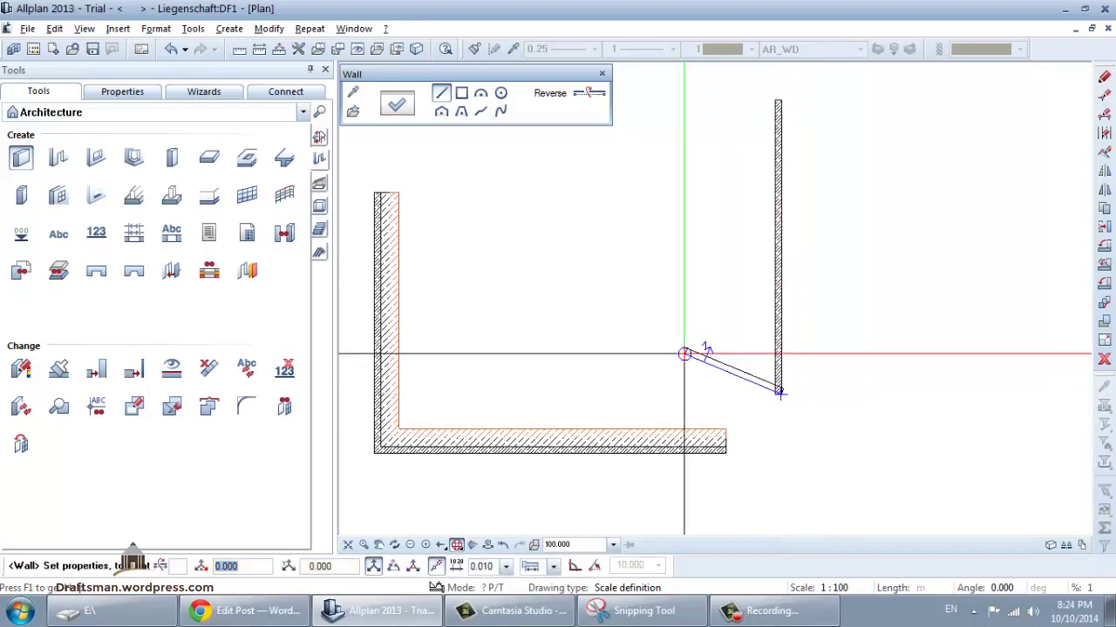
{"action": "left_click", "coordinate": [586, 391]}
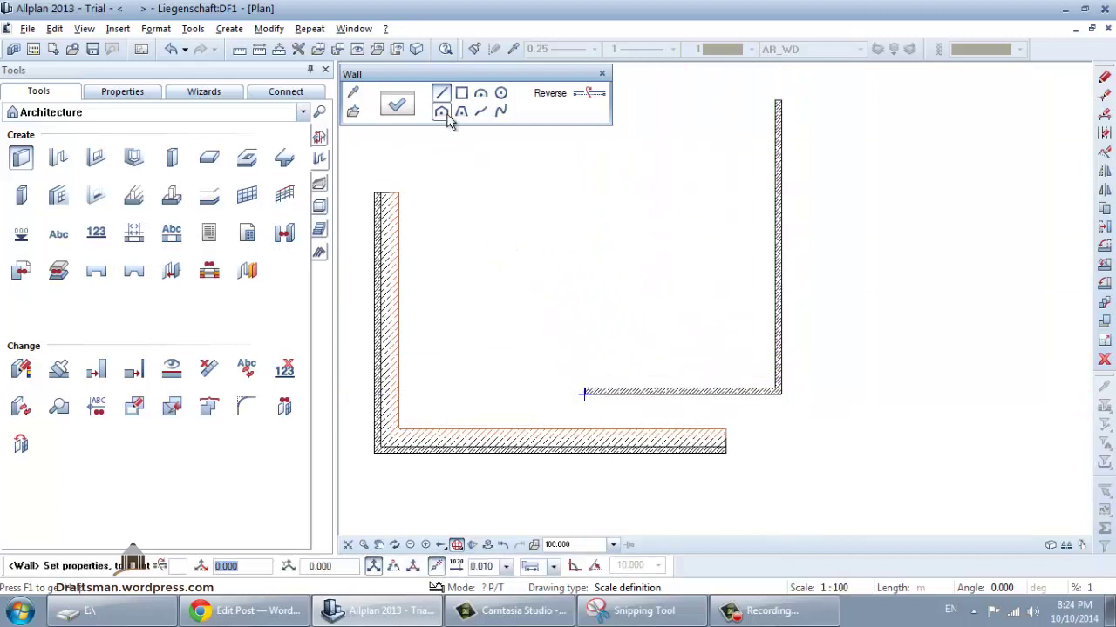
{"action": "key", "text": "Escape"}
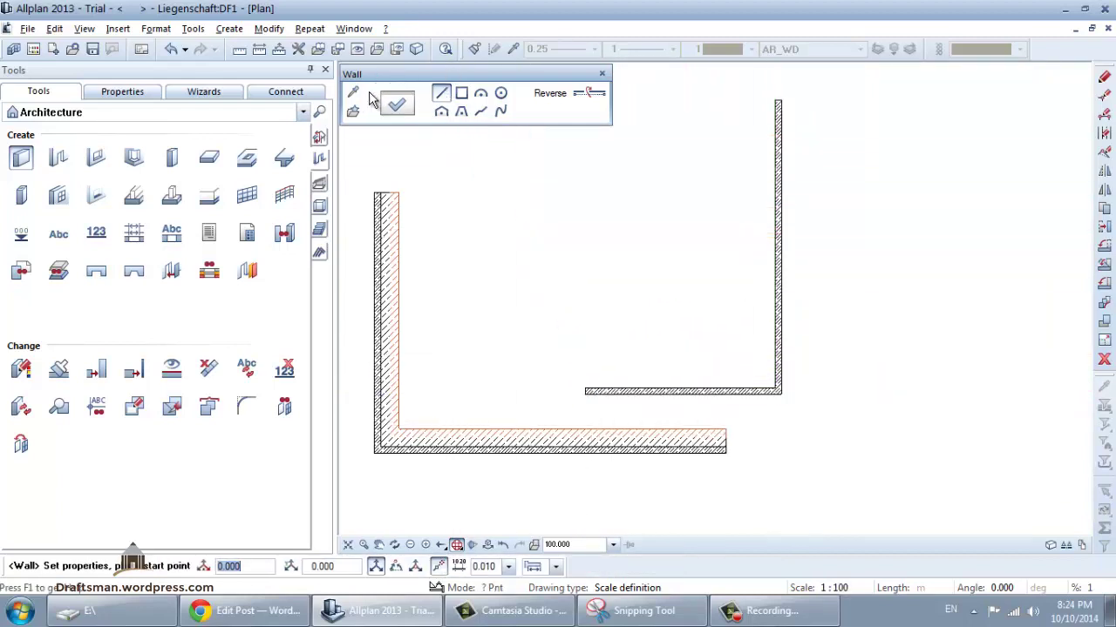
{"action": "left_click", "coordinate": [356, 94]}
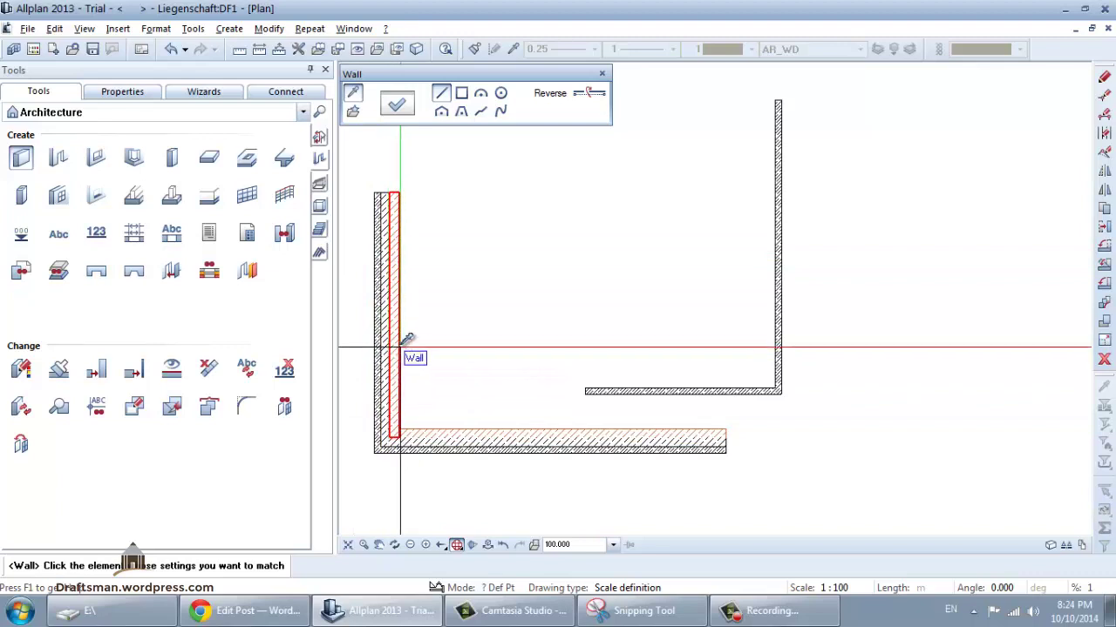
Match the single-layer wall's settings and draw a three-segment inverted U wall at the far right
{"action": "left_click", "coordinate": [635, 390]}
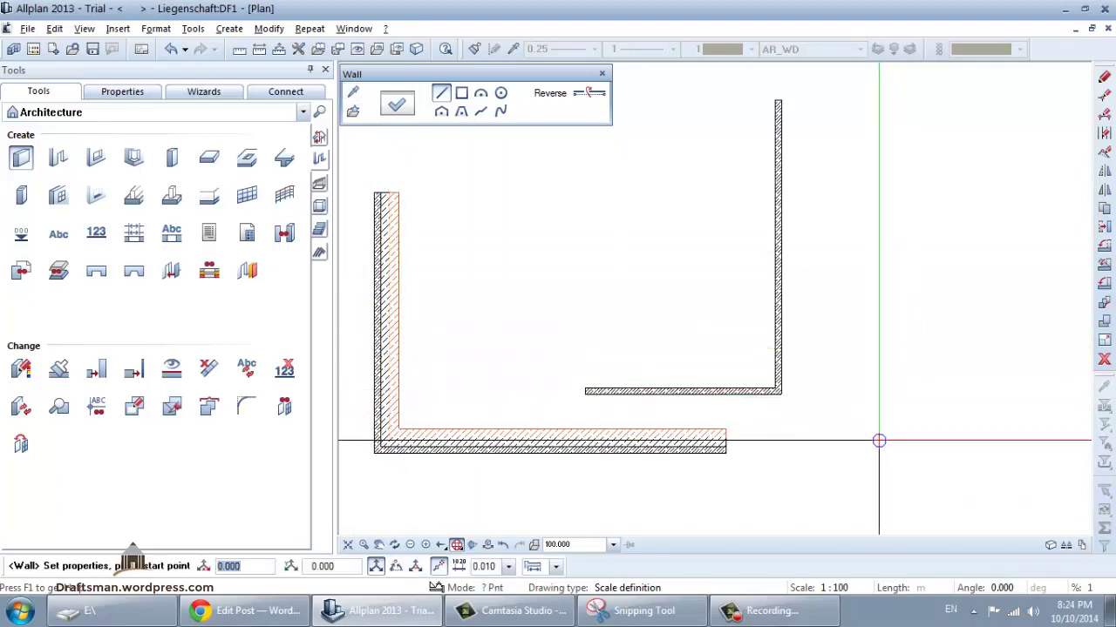
{"action": "left_click", "coordinate": [907, 480]}
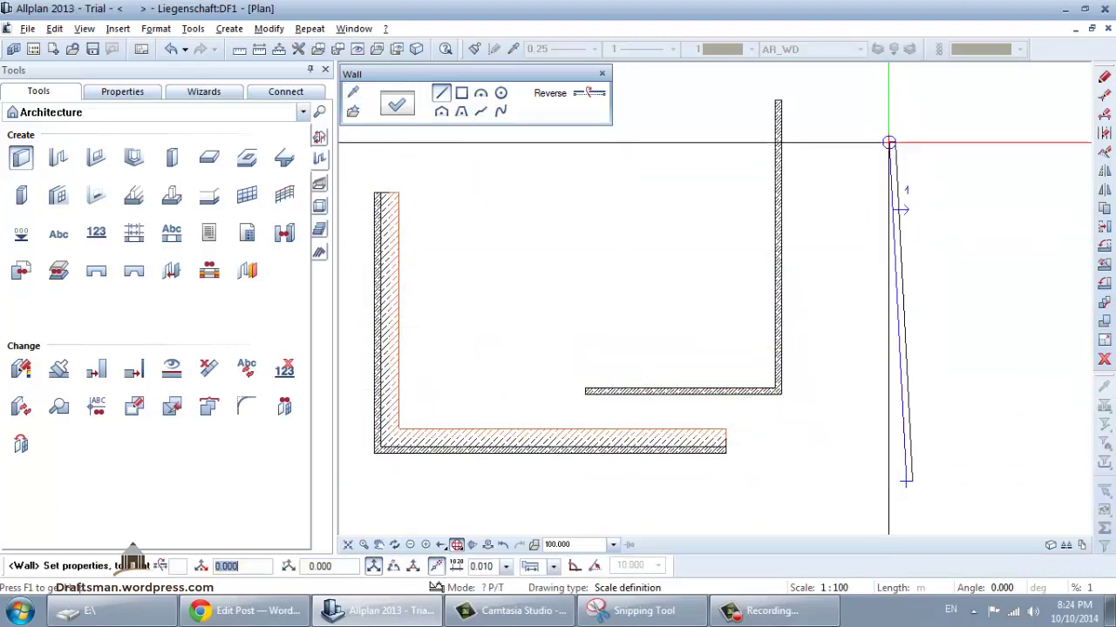
{"action": "left_click", "coordinate": [906, 133]}
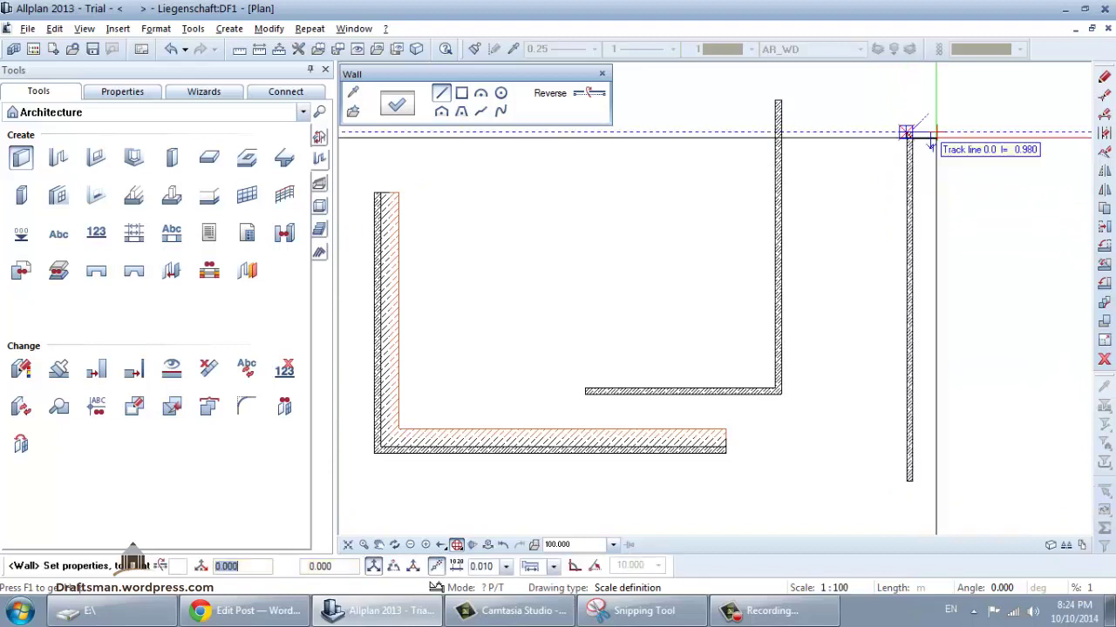
{"action": "left_click", "coordinate": [1044, 133]}
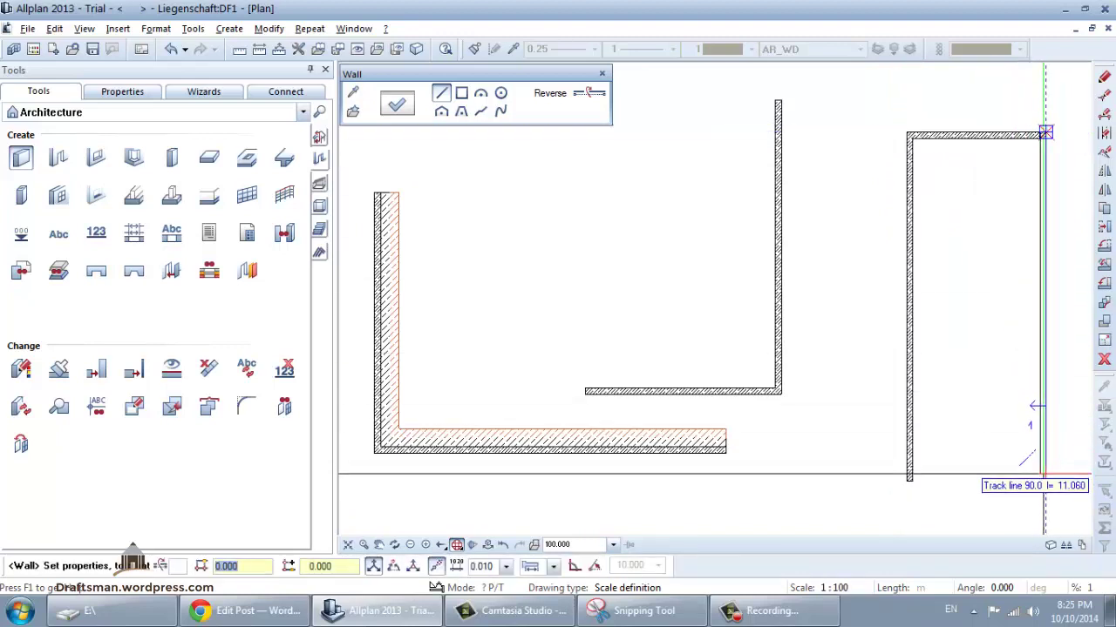
{"action": "left_click", "coordinate": [1046, 468]}
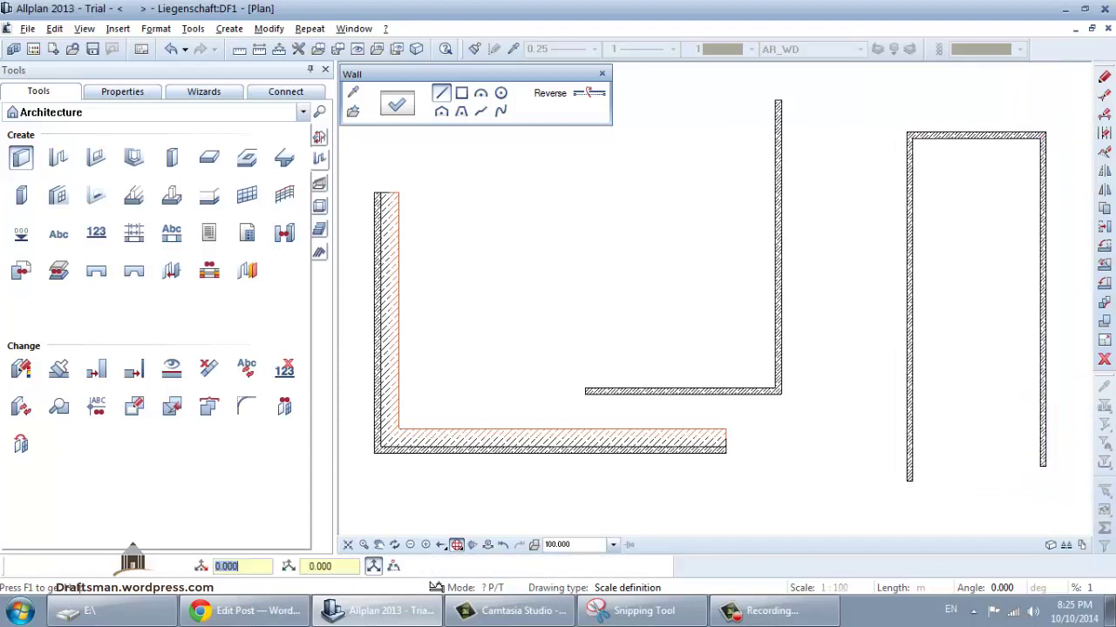
{"action": "key", "text": "Escape"}
{"action": "key", "text": "Escape"}
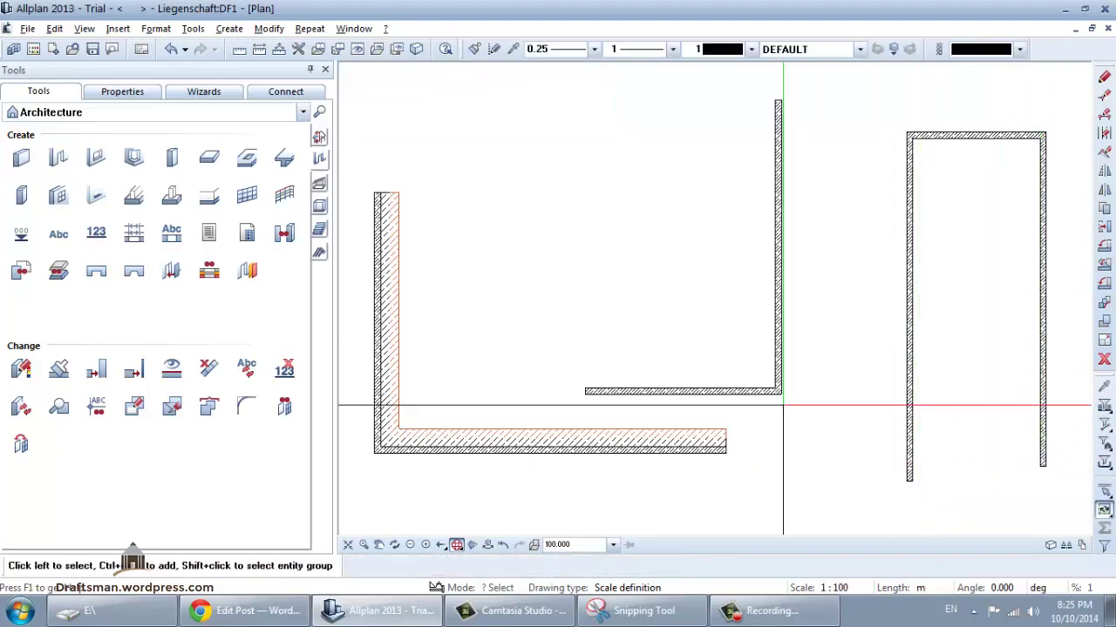
Zoom out and pan to recentre the plan on all three walls
{"action": "scroll", "coordinate": [617, 262], "scroll_direction": "down", "scroll_amount": 2}
{"action": "scroll", "coordinate": [701, 270], "scroll_direction": "down", "scroll_amount": 2}
{"action": "middle_click_drag", "start_coordinate": [701, 271], "coordinate": [719, 317]}
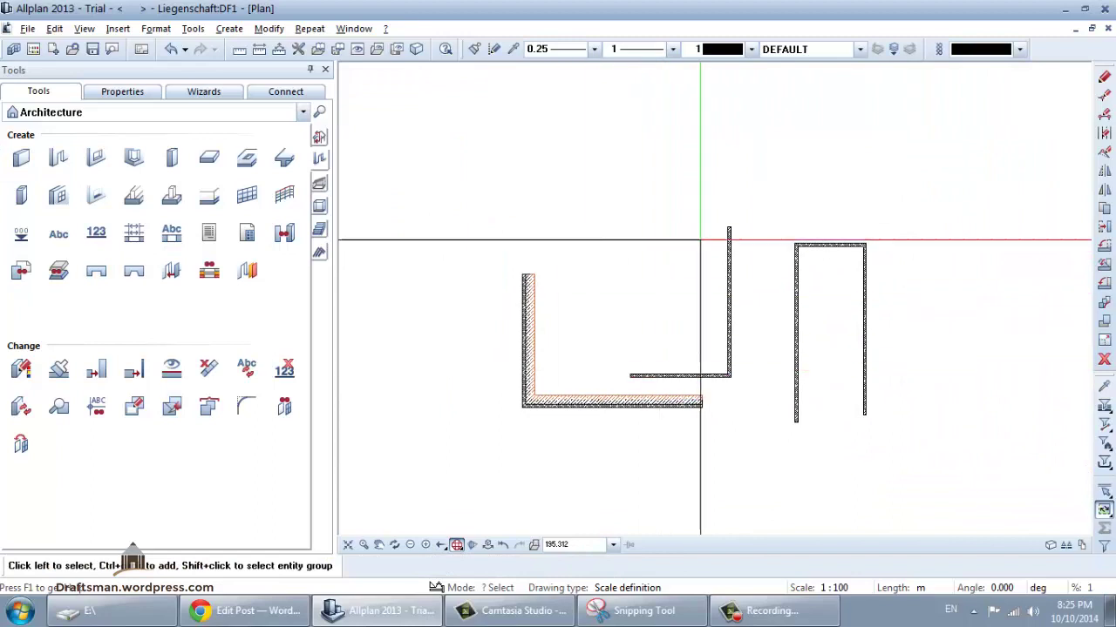